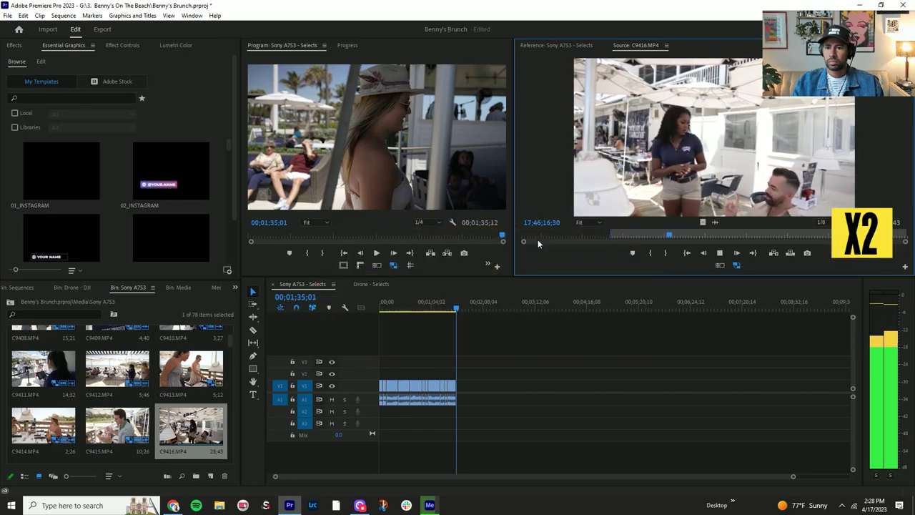
# Step: Mark the In point at the start of the waitress moment in C9416.MP4 and insert that range into the sequence
pyautogui.press('i')
pyautogui.press('space')
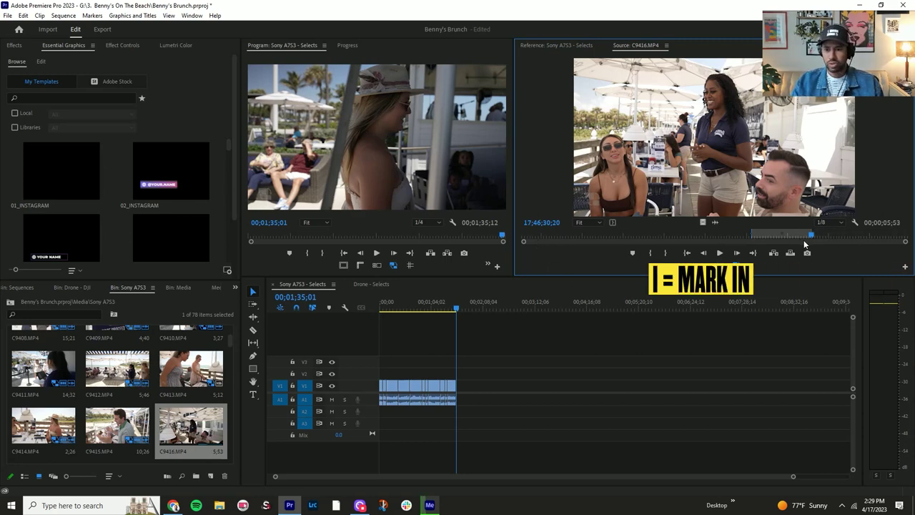
pyautogui.press(',')
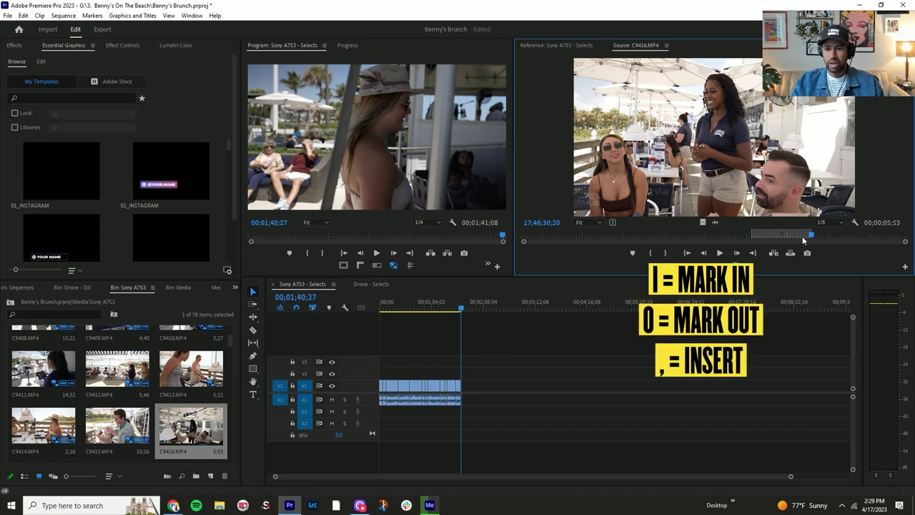
# Step: Review the rest of C9416.MP4, mark a second range ending at 17;46;37;57, and insert it at the end of the sequence
pyautogui.moveTo(810, 236); pyautogui.dragTo(751, 238)
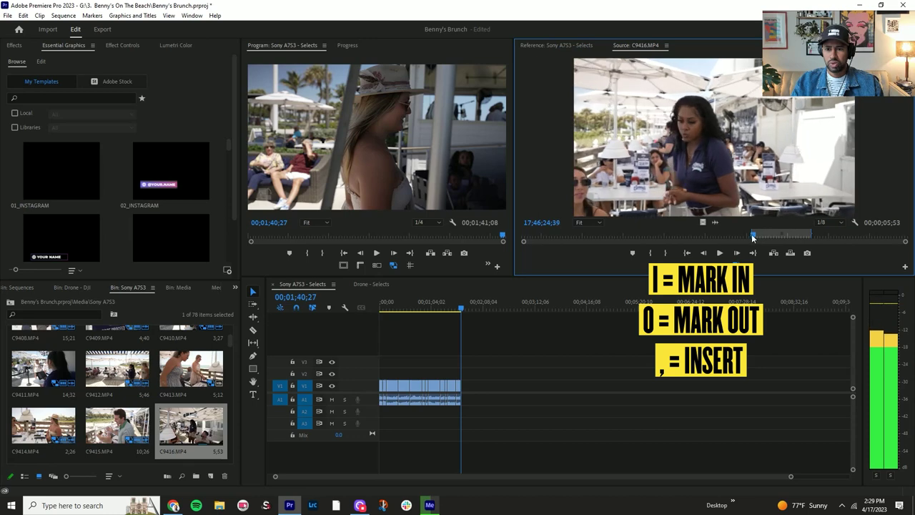
pyautogui.press('space')
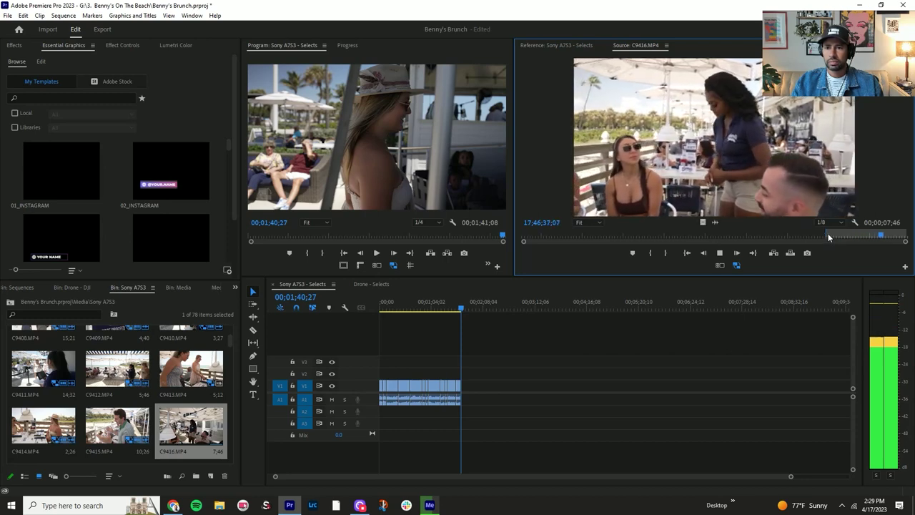
pyautogui.press('space')
pyautogui.press('o')
pyautogui.press(',')
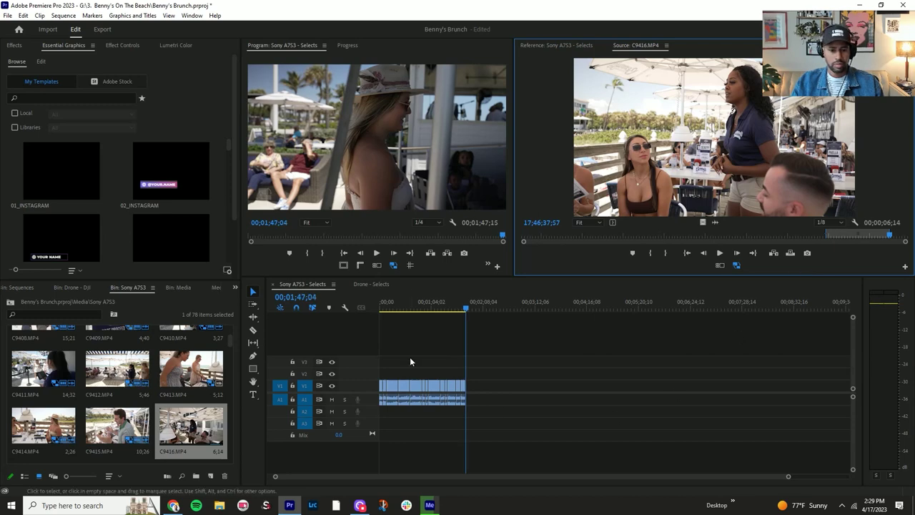
# Step: Apply Set to Frame Size to all clips in the Sony A7S3 - Selects sequence
pyautogui.scroll(-2, 218, 386)
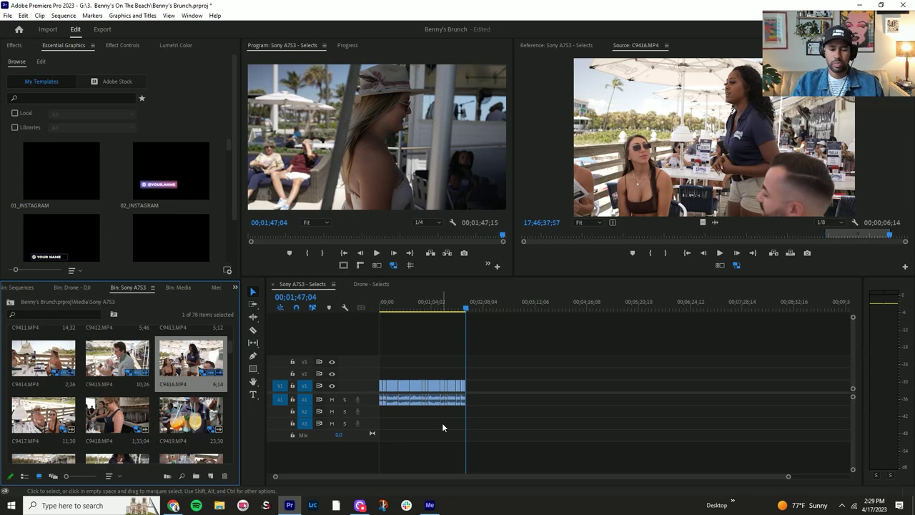
pyautogui.press('z')
pyautogui.click(408, 432)
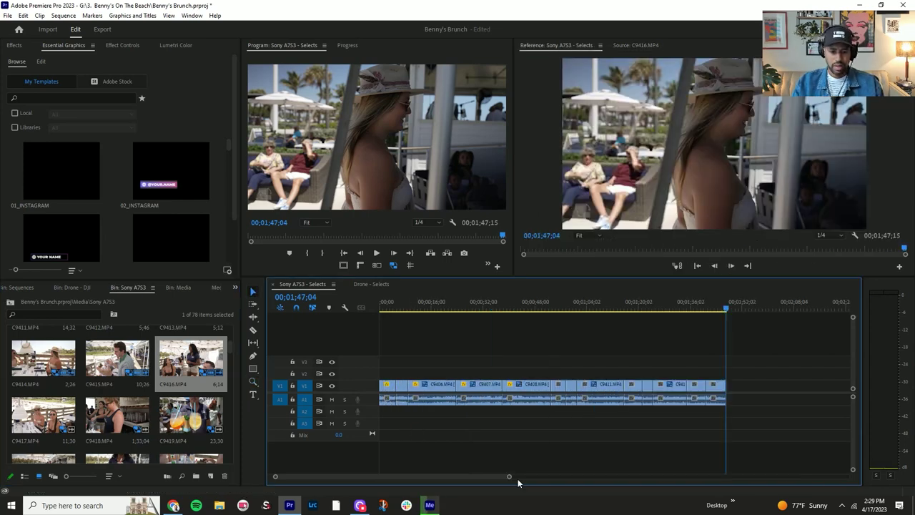
pyautogui.moveTo(508, 477); pyautogui.dragTo(528, 478)
pyautogui.moveTo(448, 308); pyautogui.dragTo(611, 371)
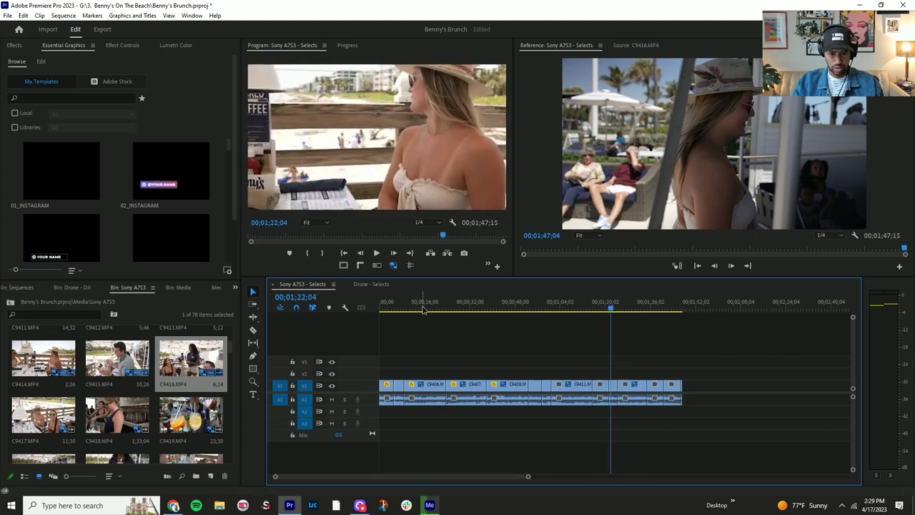
pyautogui.click(423, 307)
pyautogui.rightClick(472, 388)
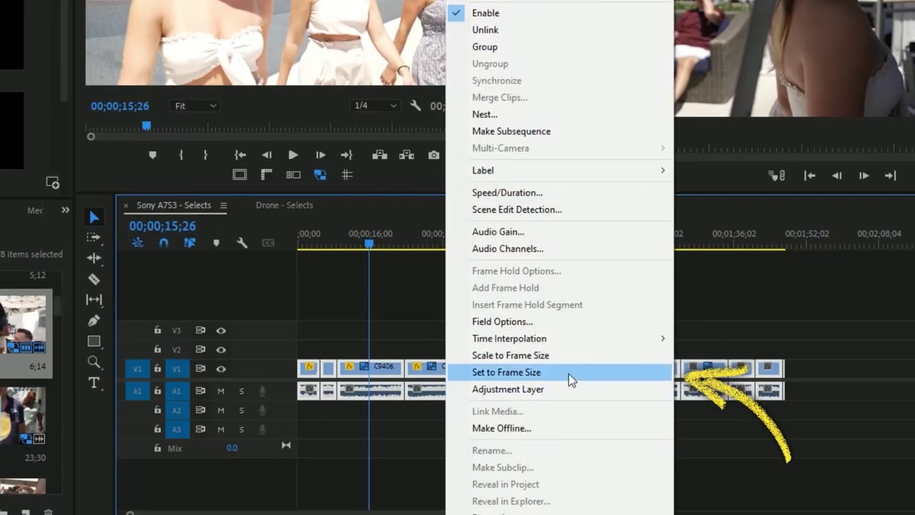
pyautogui.click(547, 390)
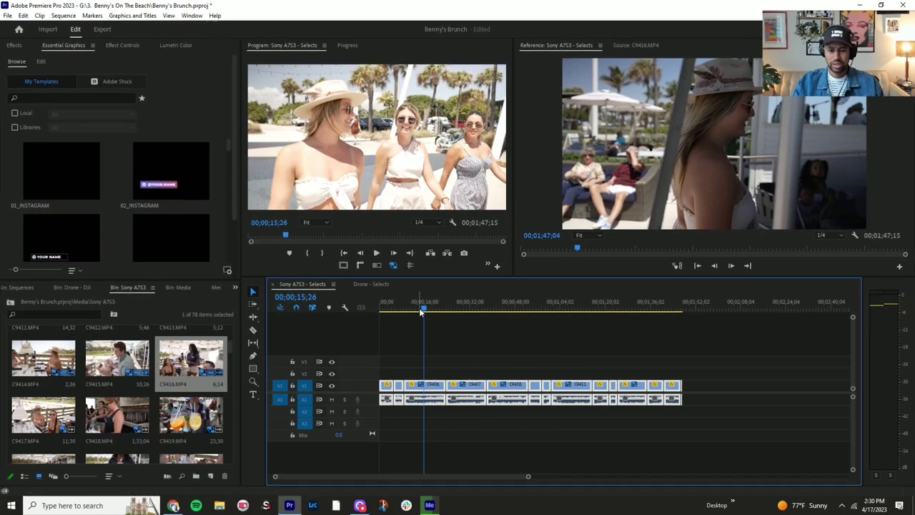
# Step: Assign the Violet label to the girls-arriving clips, from C9406 through the clip after C9411
pyautogui.moveTo(420, 310); pyautogui.dragTo(601, 307)
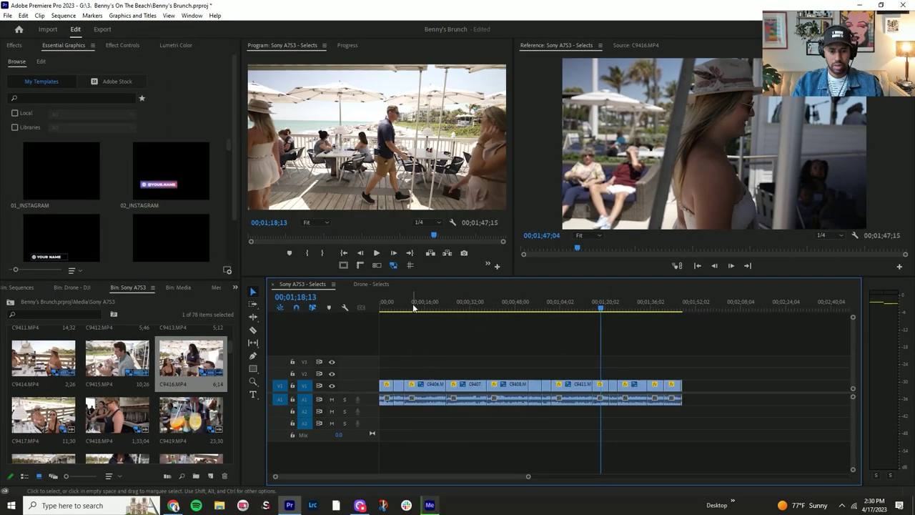
pyautogui.moveTo(433, 309); pyautogui.dragTo(413, 318)
pyautogui.moveTo(429, 363); pyautogui.dragTo(572, 396)
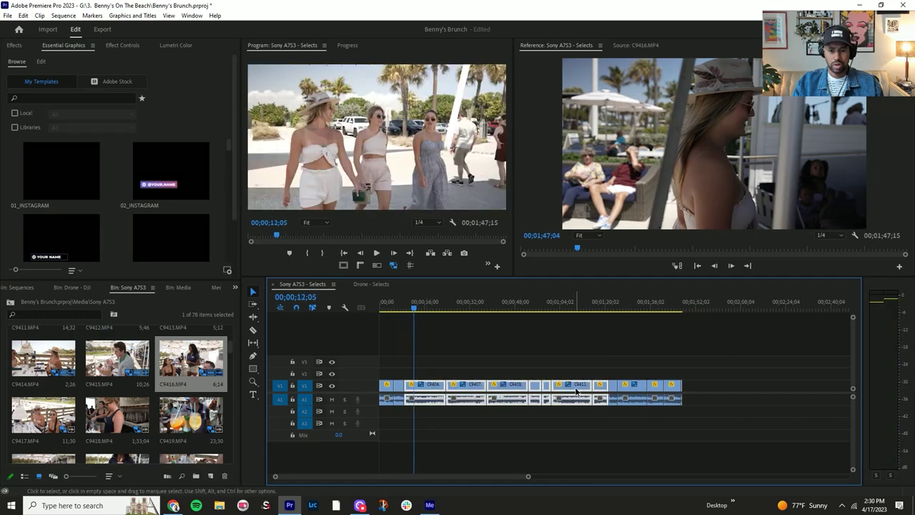
pyautogui.rightClick(576, 390)
pyautogui.moveTo(695, 264)
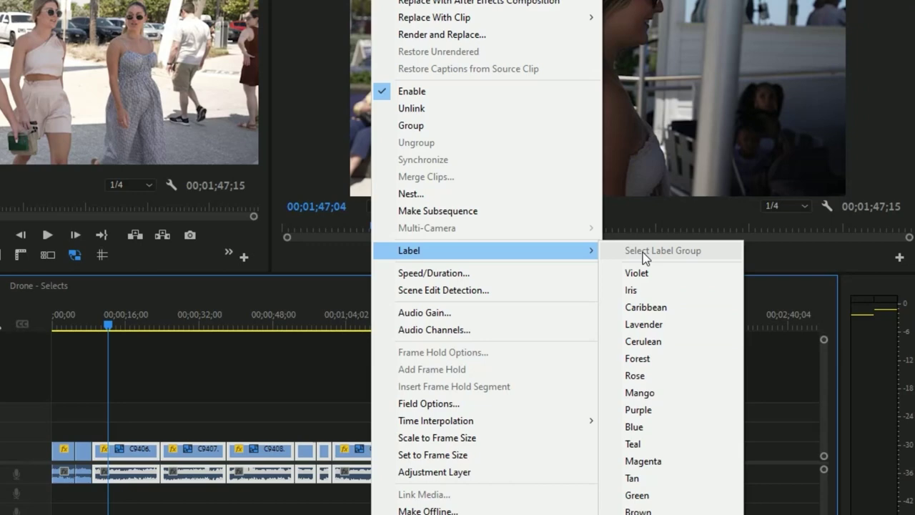
pyautogui.click(639, 290)
pyautogui.click(316, 401)
pyautogui.moveTo(125, 425); pyautogui.dragTo(392, 478)
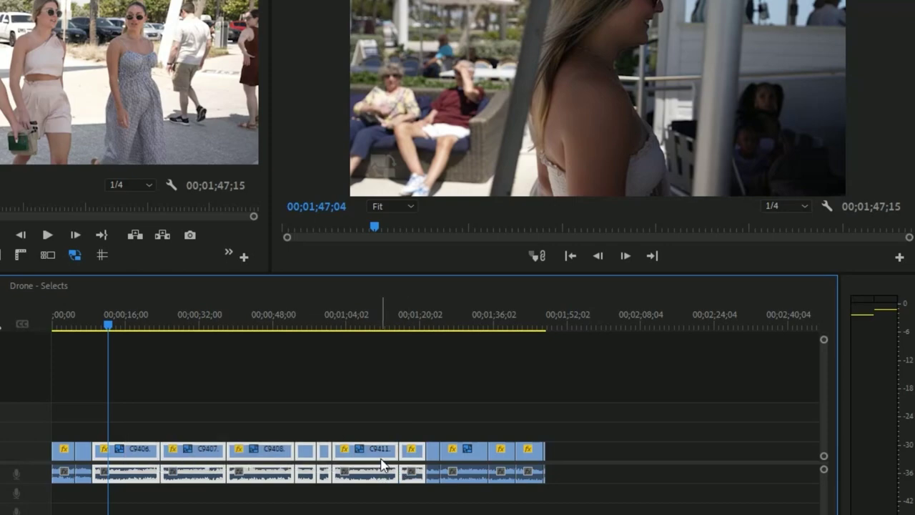
pyautogui.rightClick(383, 465)
pyautogui.moveTo(499, 257)
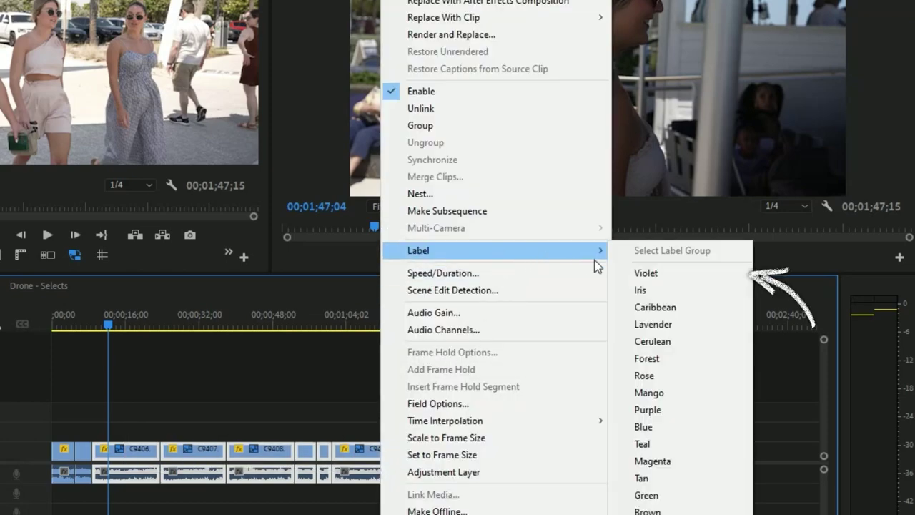
pyautogui.click(637, 273)
pyautogui.click(214, 383)
pyautogui.moveTo(113, 325); pyautogui.dragTo(84, 327)
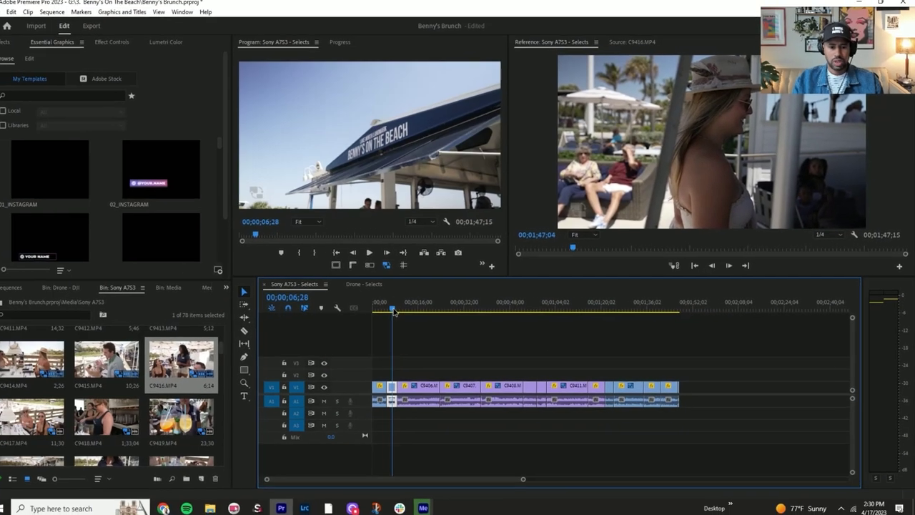
pyautogui.moveTo(393, 311); pyautogui.dragTo(667, 341)
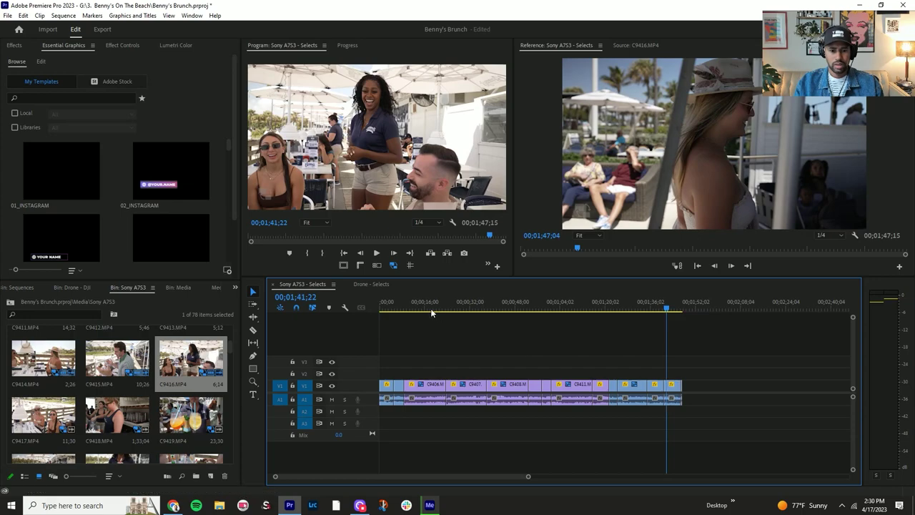
pyautogui.click(404, 308)
pyautogui.press('m')
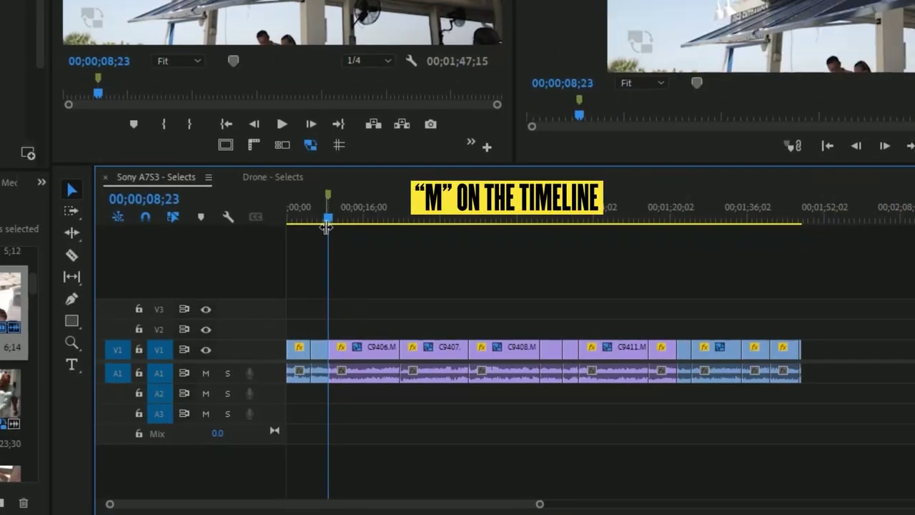
# Step: Add a sequence marker at 00;00;10;24 over the C9406 clip and name it "Girls walking in"
pyautogui.moveTo(329, 227); pyautogui.dragTo(338, 222)
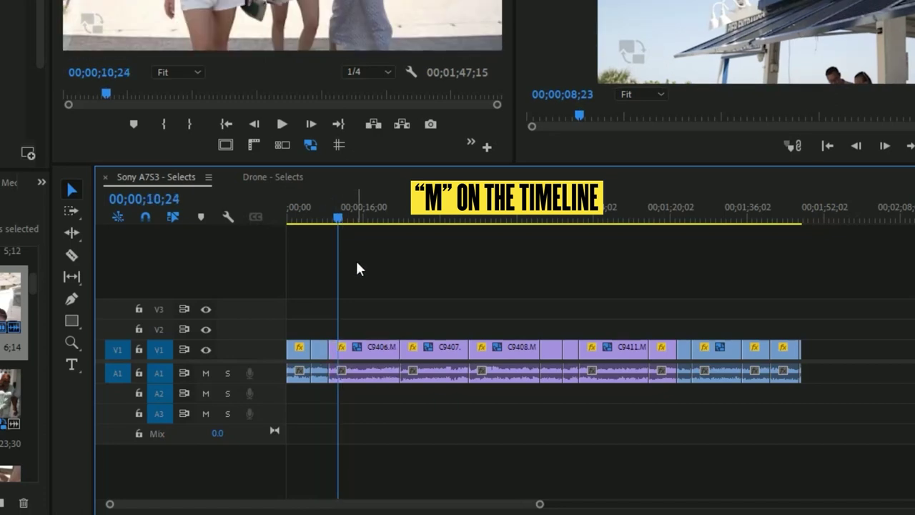
pyautogui.click(348, 368)
pyautogui.press('m')
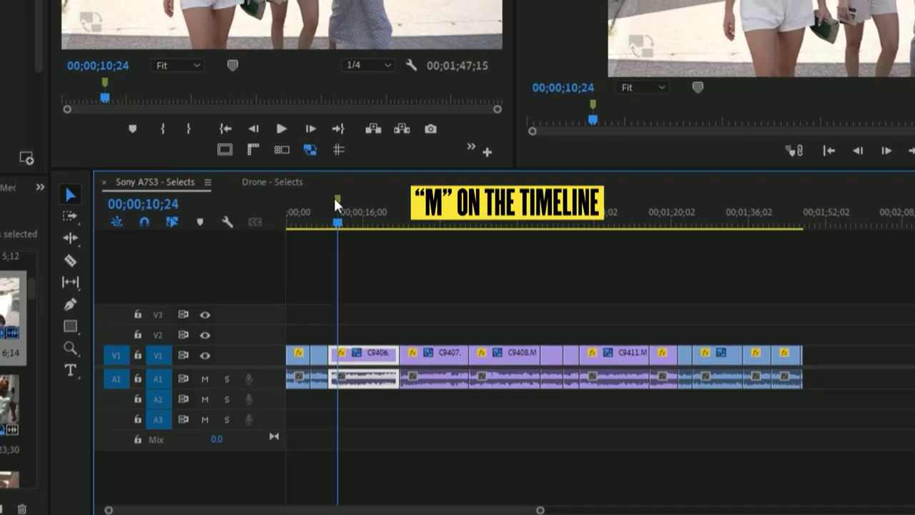
pyautogui.doubleClick(336, 199)
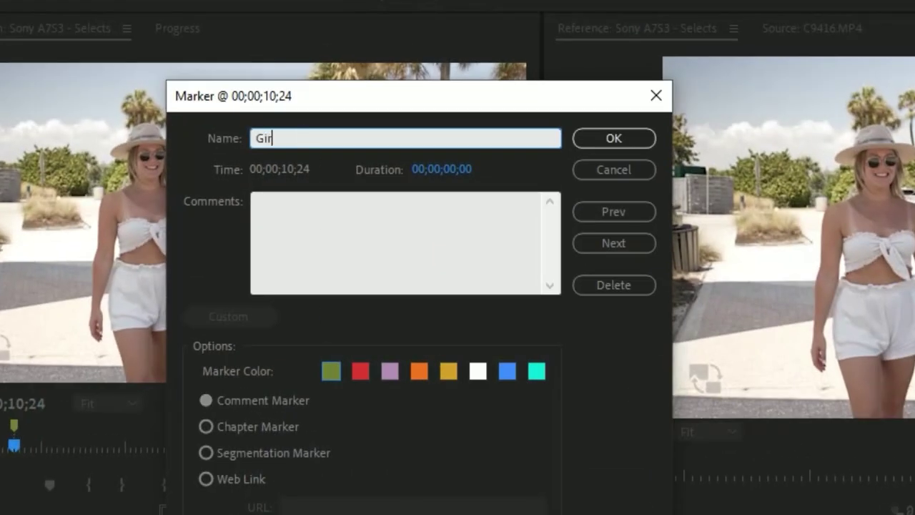
pyautogui.moveTo(450, 169); pyautogui.dragTo(569, 200)
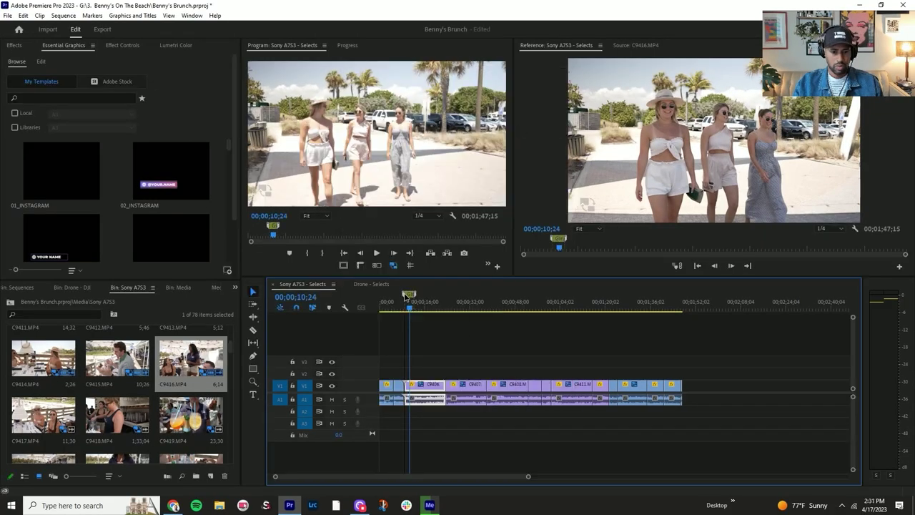
# Step: Extend the "Girls walking in" marker so that its range spans all the violet clips
pyautogui.click(406, 294)
pyautogui.moveTo(414, 293)
pyautogui.mouseDown()
pyautogui.moveTo(607, 296)
pyautogui.moveTo(609, 314)
pyautogui.mouseUp()
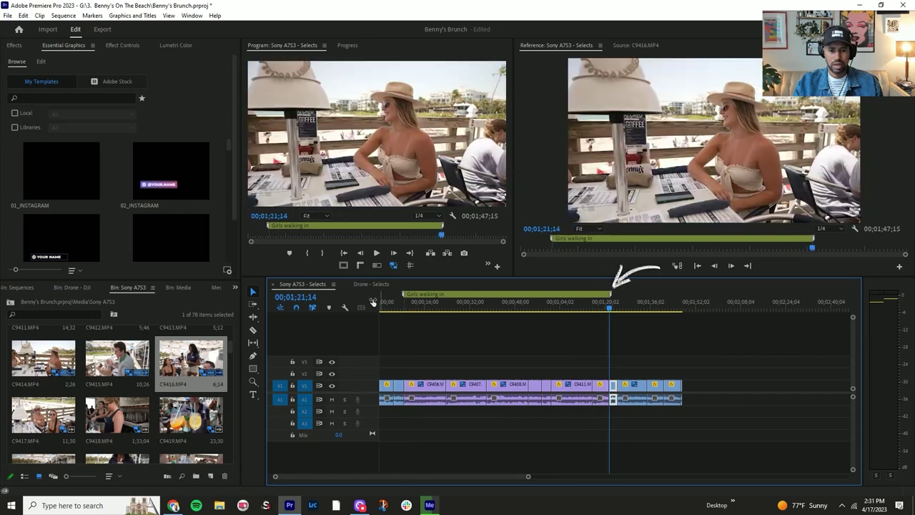
pyautogui.moveTo(416, 300)
pyautogui.mouseDown()
pyautogui.moveTo(459, 303)
pyautogui.moveTo(412, 304)
pyautogui.mouseUp()
pyautogui.moveTo(516, 305)
pyautogui.mouseDown()
pyautogui.moveTo(524, 323)
pyautogui.moveTo(609, 304)
pyautogui.mouseUp()
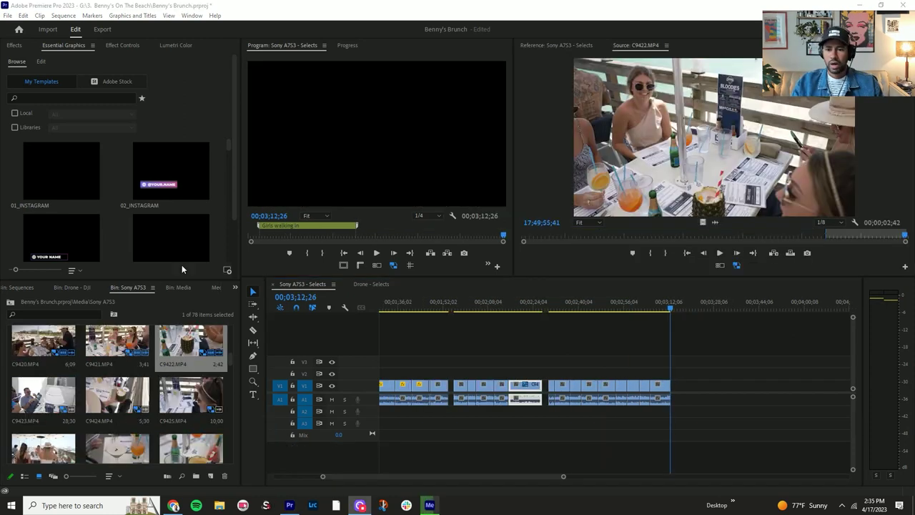
# Step: Assign the Mango label to the final group of drink clips and mark them with a yellow marker named "Drinks" at 00;02;29;23
pyautogui.click(571, 306)
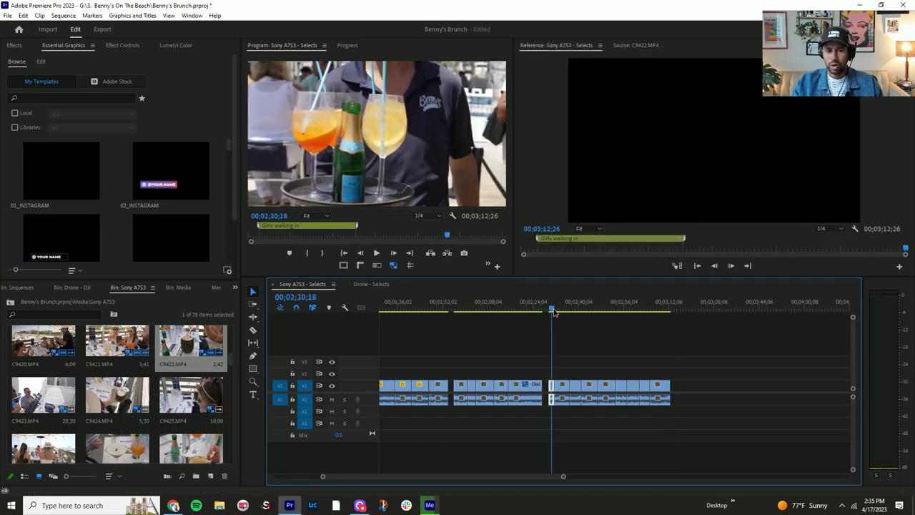
pyautogui.press('space')
pyautogui.moveTo(613, 316); pyautogui.dragTo(632, 321)
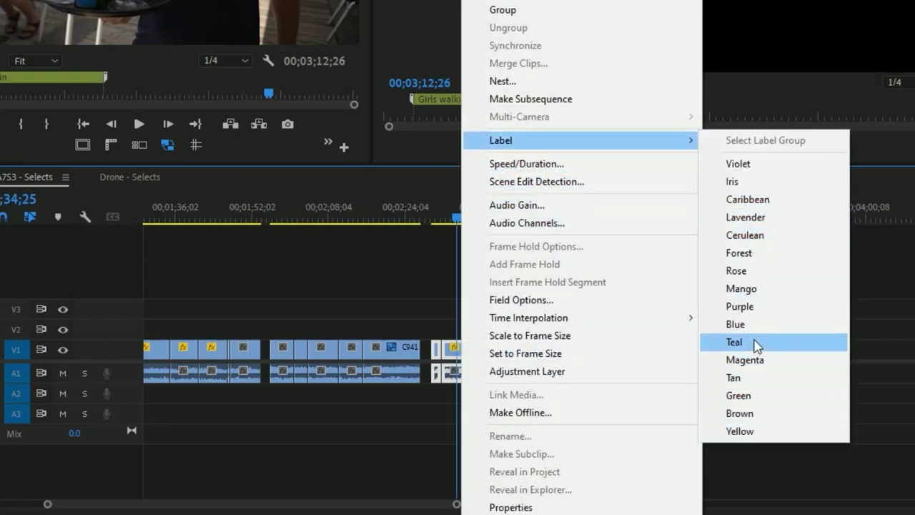
pyautogui.click(760, 293)
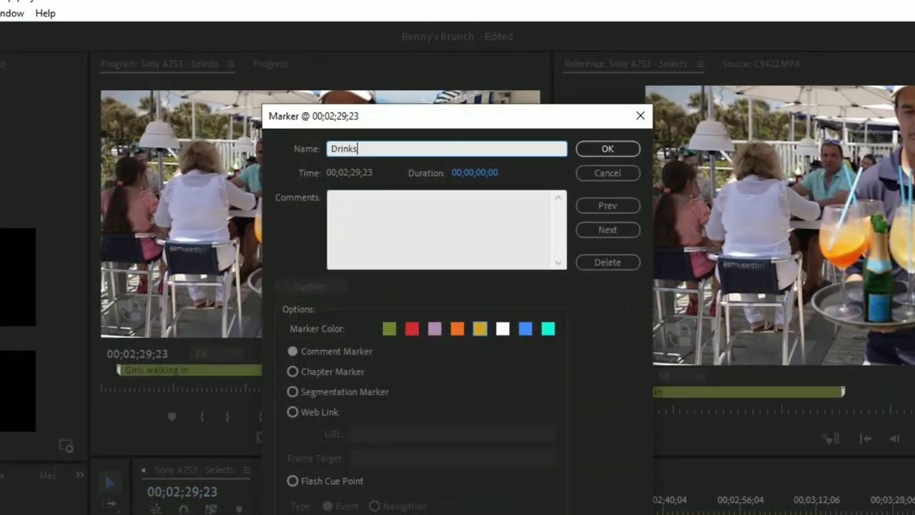
pyautogui.press('Return')
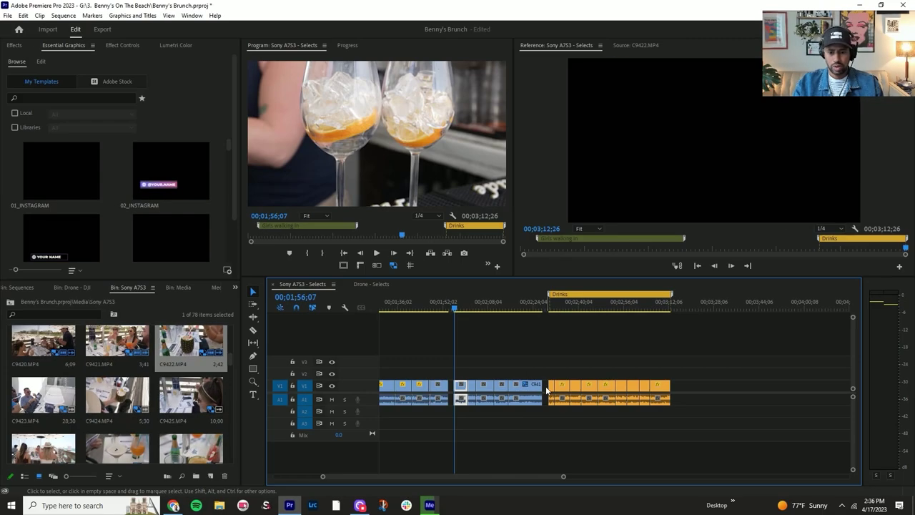
# Step: Close the gap before the Drinks clips and apply Set to Frame Size to the clip group preceding them
pyautogui.moveTo(547, 390); pyautogui.dragTo(466, 387)
pyautogui.rightClick(465, 388)
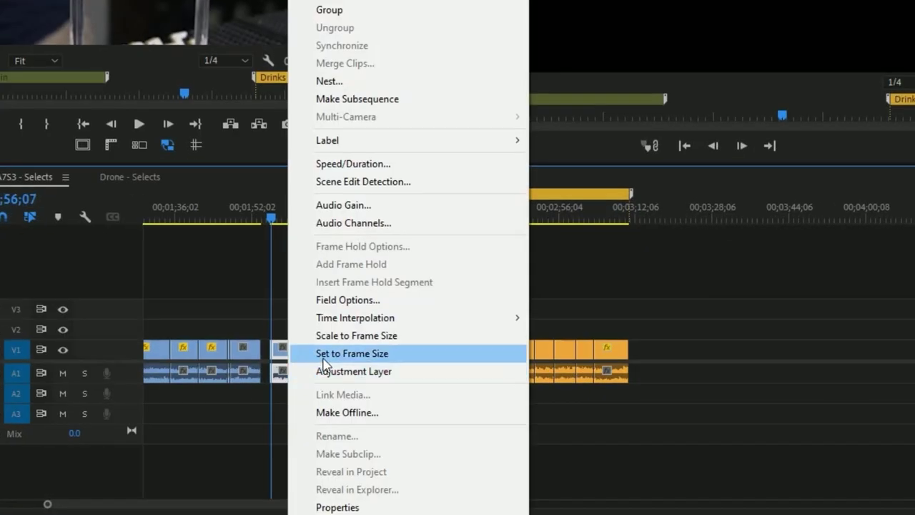
pyautogui.click(322, 358)
# Step: Assign the Mango label to the selected clip group just before the existing Drinks clips
pyautogui.rightClick(402, 361)
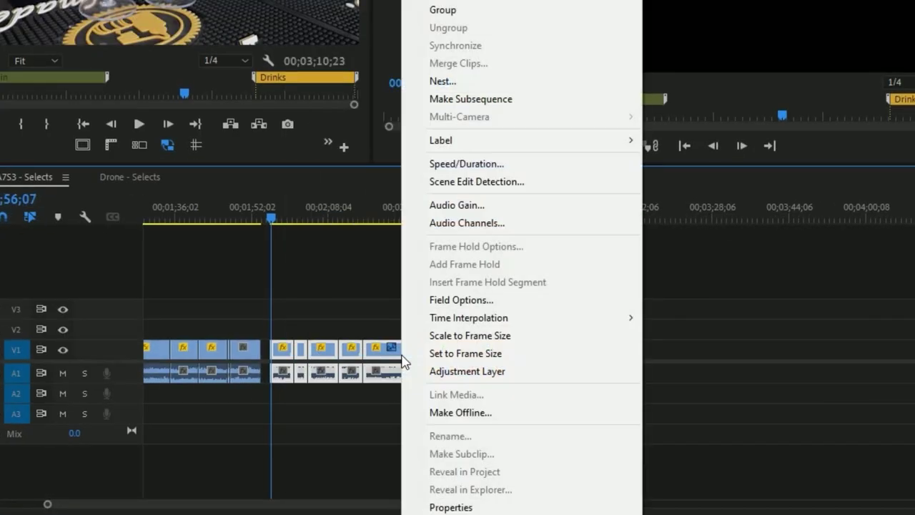
pyautogui.moveTo(508, 147)
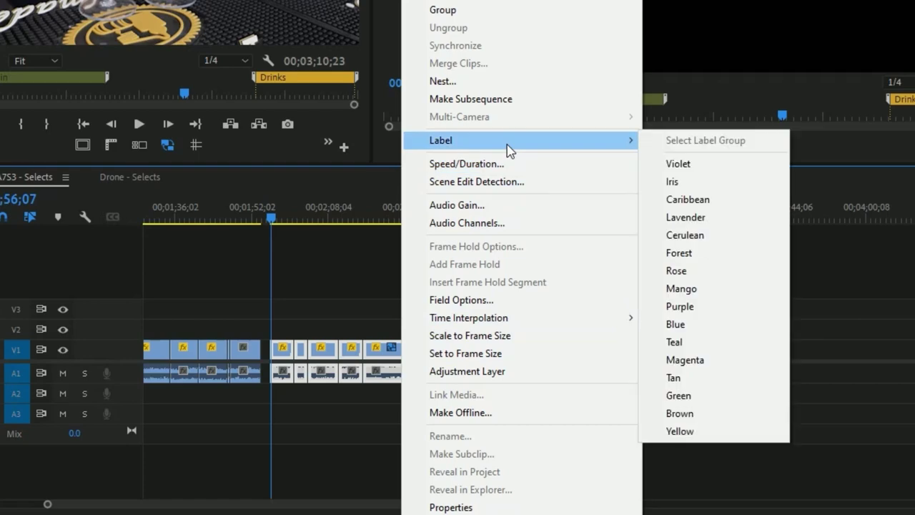
pyautogui.click(680, 288)
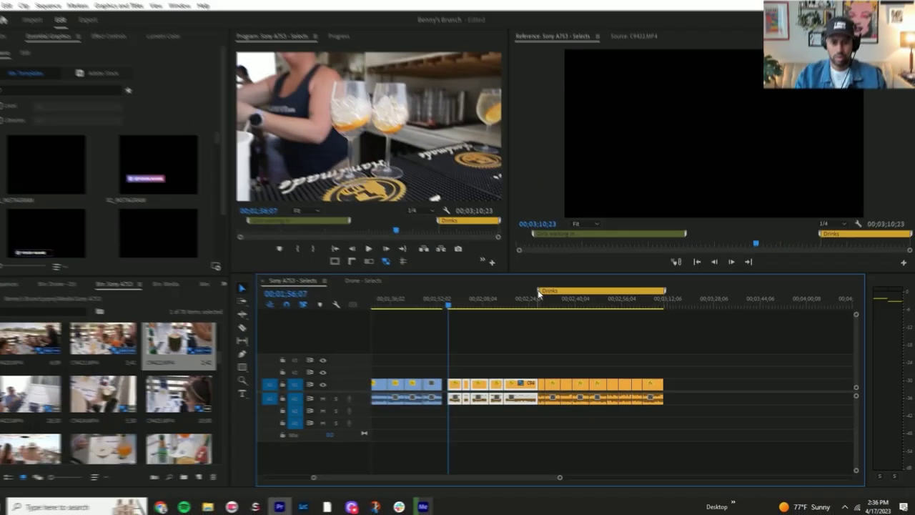
# Step: Extend the start of the "Drinks" marker back to 00;01;55;26 so it covers all the mango clips
pyautogui.moveTo(538, 292); pyautogui.dragTo(446, 291)
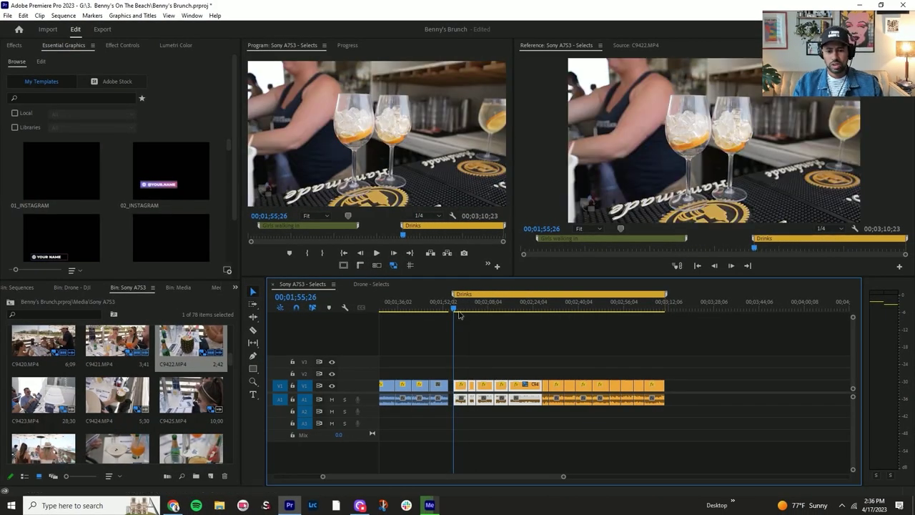
pyautogui.click(537, 363)
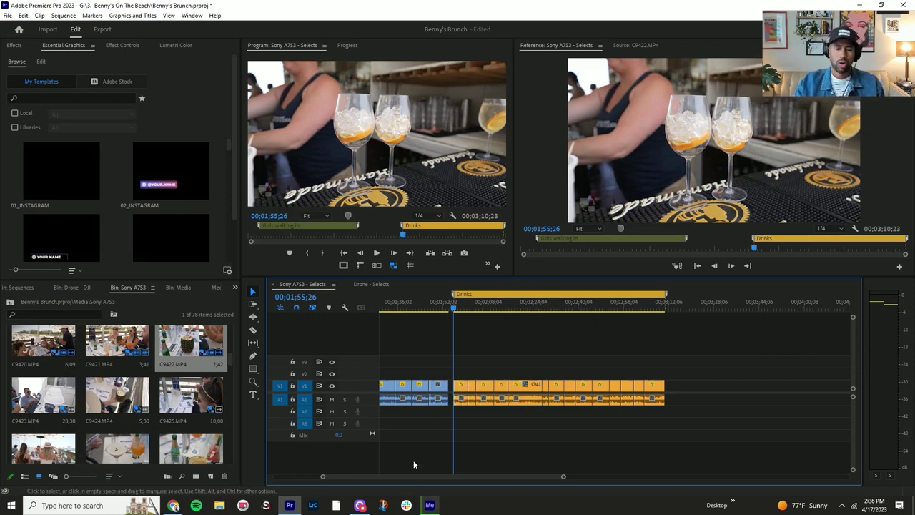
pyautogui.scroll(5, 420, 469)
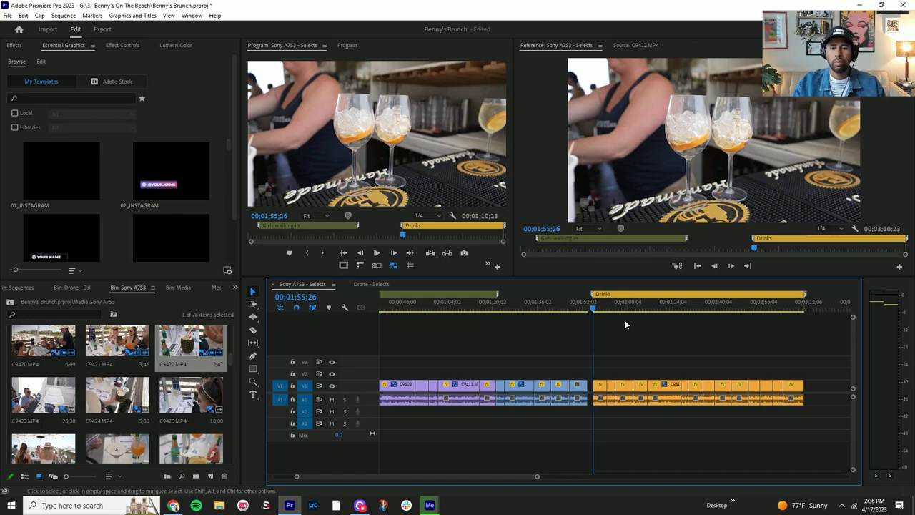
pyautogui.moveTo(508, 308); pyautogui.dragTo(579, 308)
pyautogui.press('-')
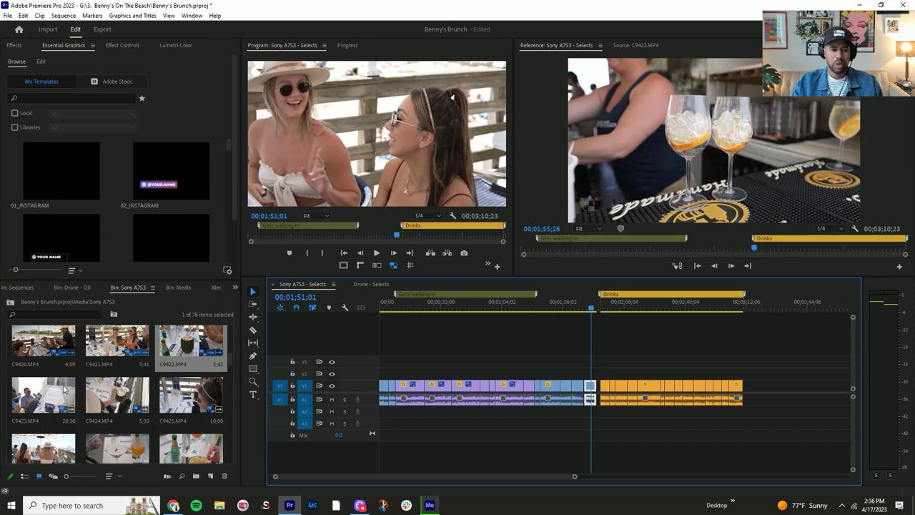
pyautogui.scroll(-10, 114, 389)
pyautogui.scroll(-3, 92, 386)
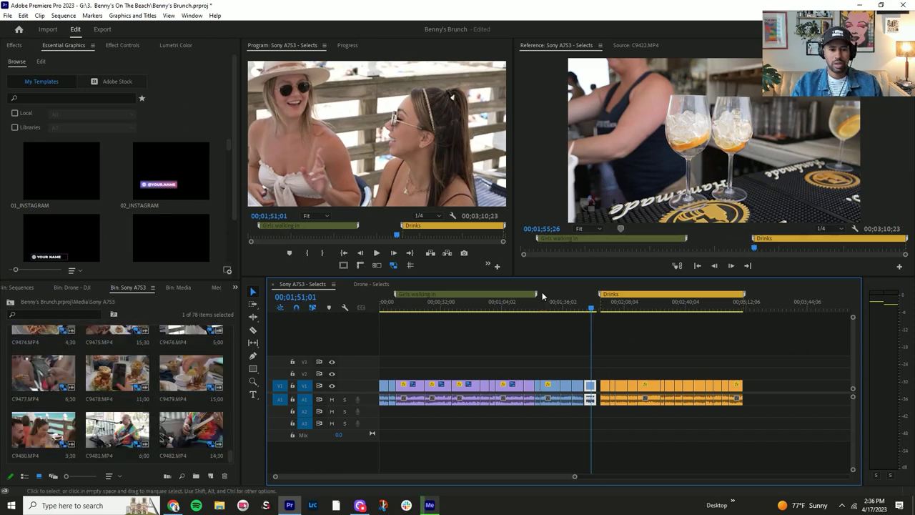
pyautogui.moveTo(573, 476); pyautogui.dragTo(649, 476)
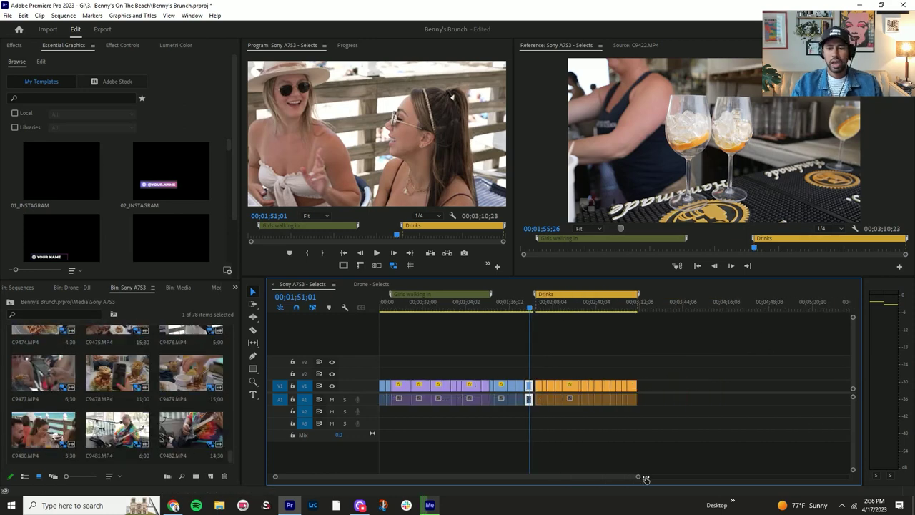
# Step: Switch to the Drone - Selects sequence and load DJI_0236.MP4 from the Drone - DJI bin as the source clip
pyautogui.click(363, 284)
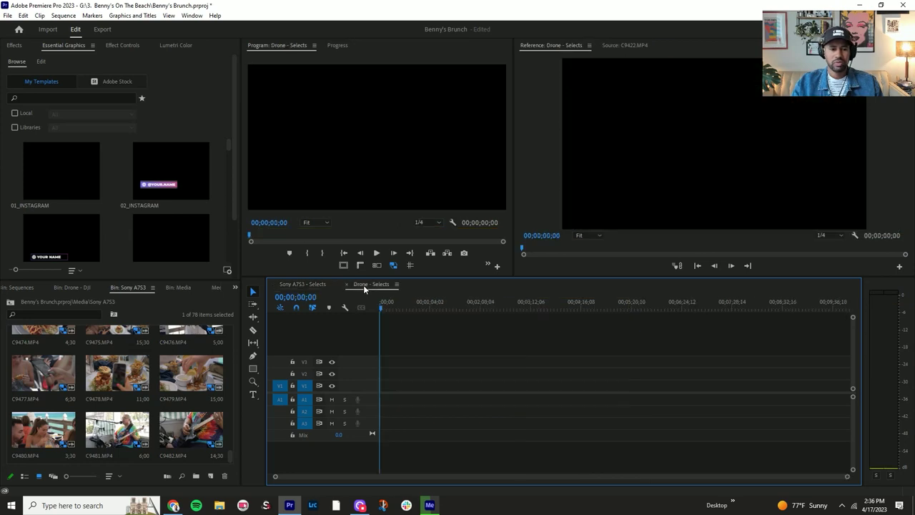
pyautogui.click(10, 302)
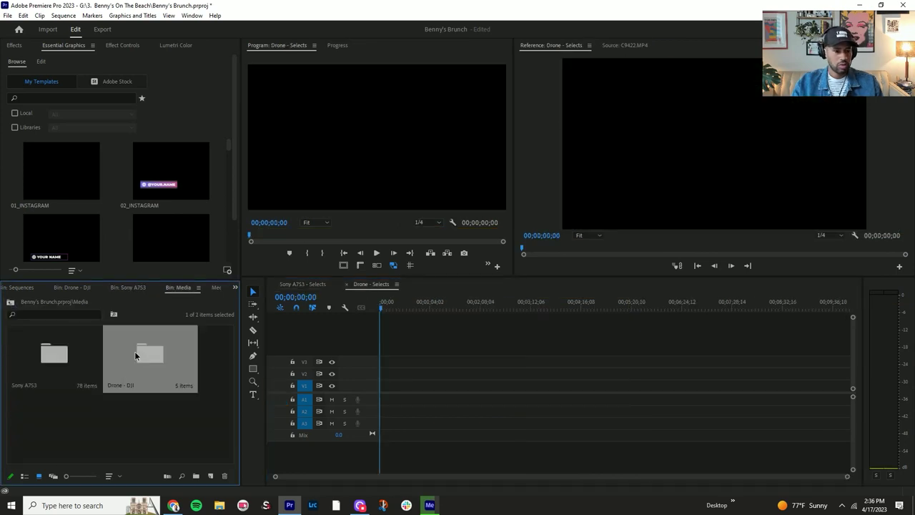
pyautogui.doubleClick(137, 352)
pyautogui.doubleClick(44, 350)
# Step: Mark the opening 5:22 of DJI_0236.MP4 and add it at the start of the Drone - Selects sequence
pyautogui.click(523, 233)
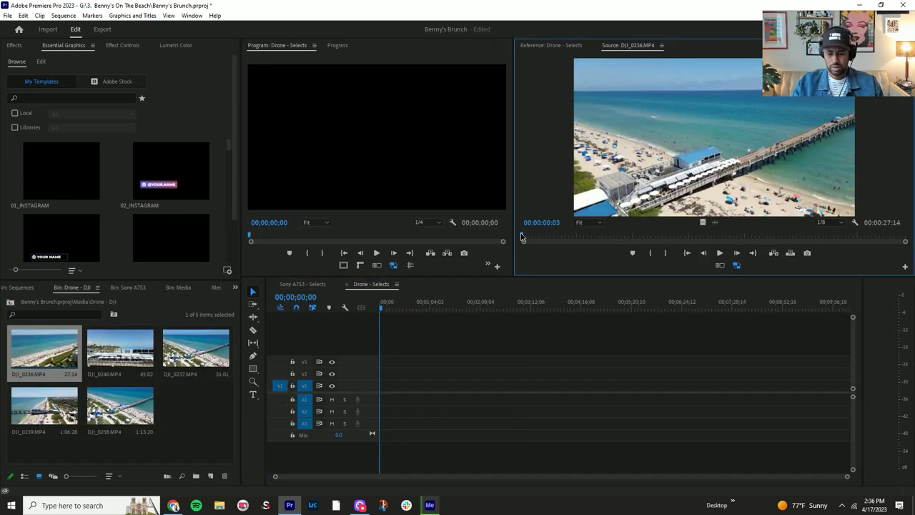
pyautogui.press('space')
pyautogui.moveTo(582, 237)
pyautogui.mouseDown()
pyautogui.moveTo(601, 235)
pyautogui.moveTo(587, 236)
pyautogui.mouseUp()
pyautogui.press('space')
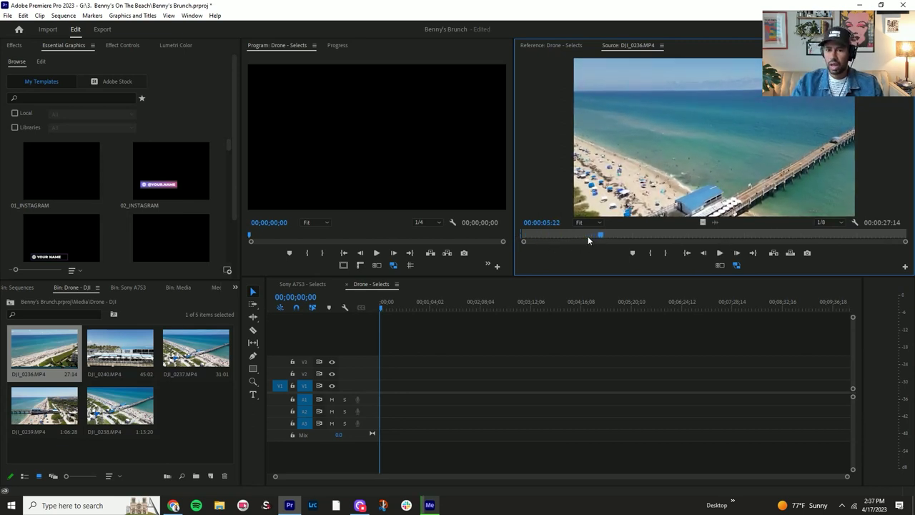
pyautogui.click(600, 235)
pyautogui.press('o')
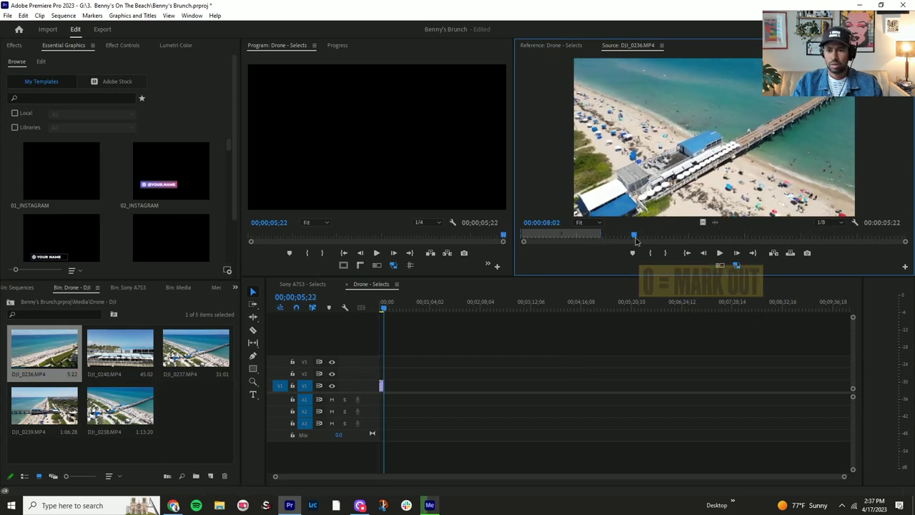
# Step: Set the in point for a second select from DJI_0236.MP4 at about 11 seconds into the clip
pyautogui.moveTo(635, 240); pyautogui.dragTo(612, 243)
pyautogui.press('i')
pyautogui.press('space')
pyautogui.press('space')
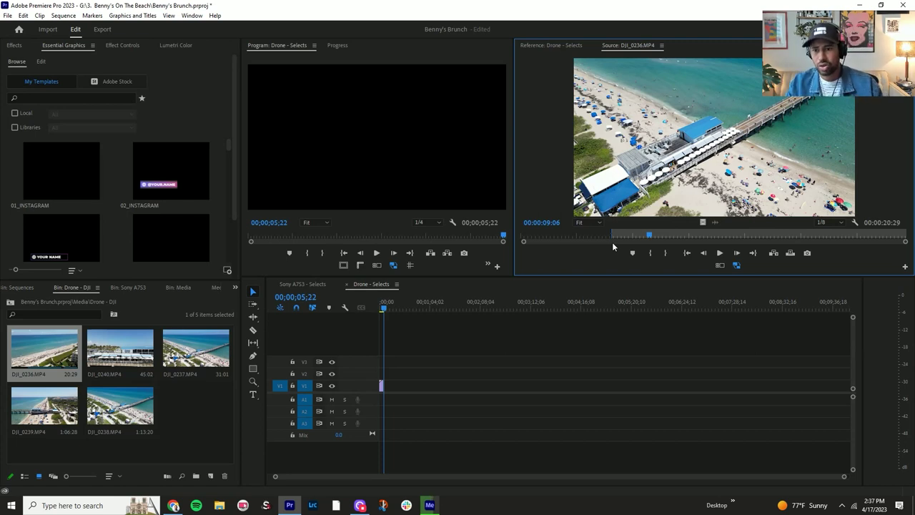
pyautogui.press('space')
pyautogui.press('i')
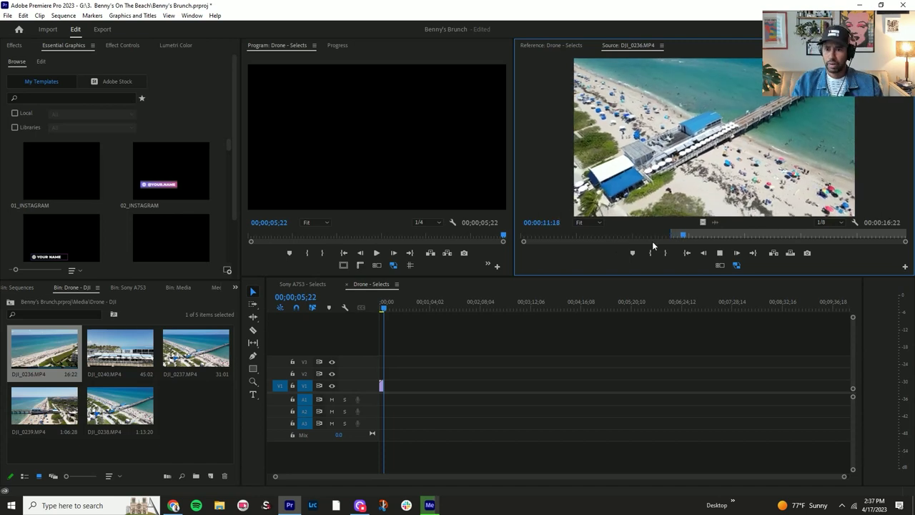
# Step: Set the out point of DJI_0236.MP4 at 00:00:17:07, insert the select after the first one and play the remaining footage
pyautogui.press('l')
pyautogui.press('l')
pyautogui.press('space')
pyautogui.press('o')
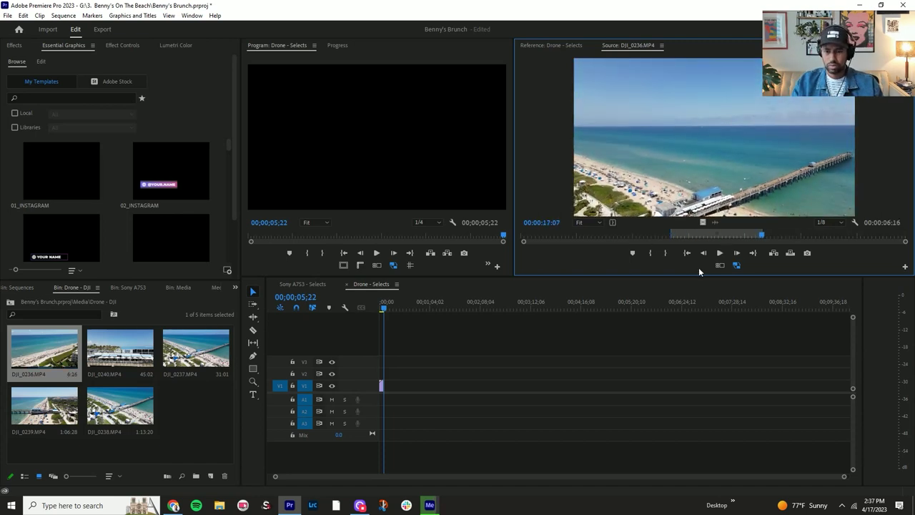
pyautogui.press(',')
pyautogui.press('space')
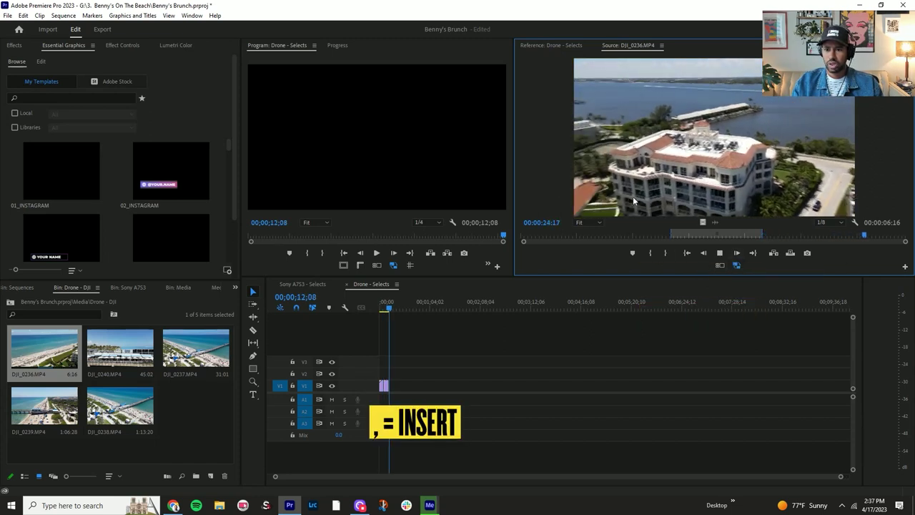
pyautogui.press('space')
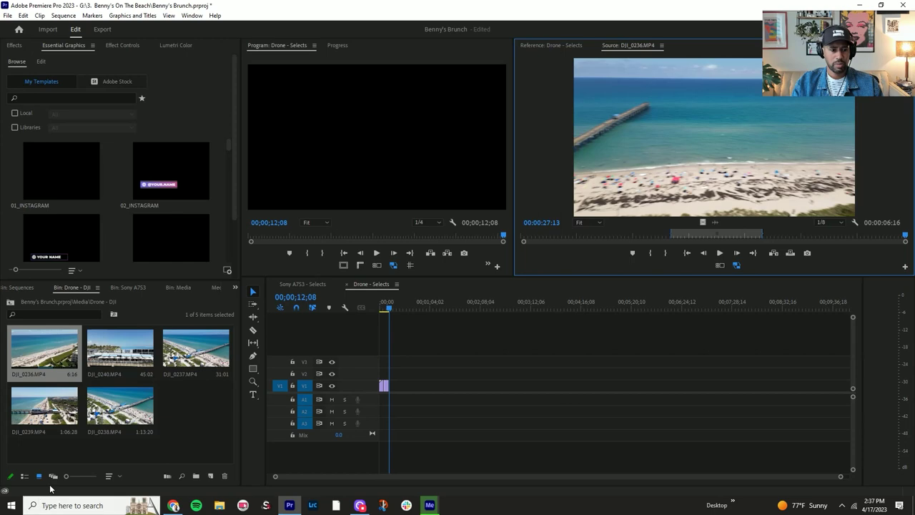
# Step: Load DJI_0240.MP4, mark a 22:09 select ending at 00:00:35:29 and add it to the end of the drone sequence
pyautogui.doubleClick(108, 360)
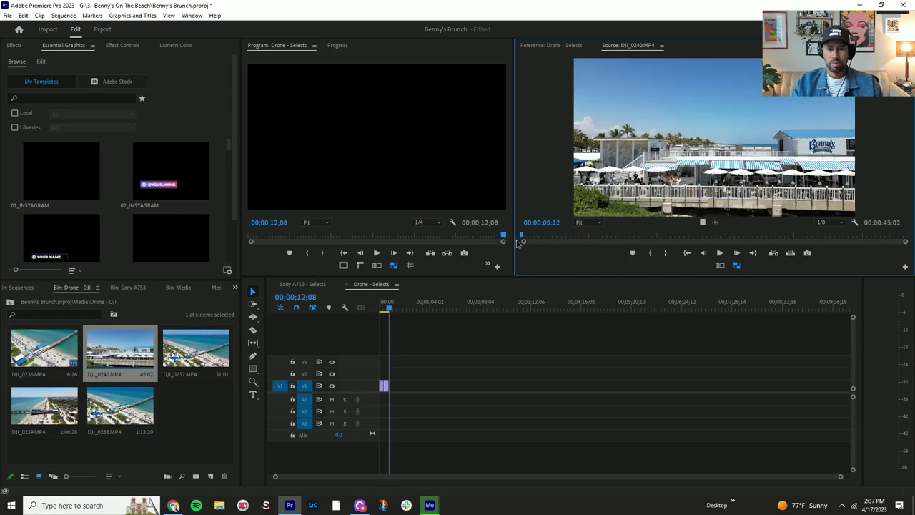
pyautogui.press('space')
pyautogui.press('i')
pyautogui.press('i')
pyautogui.press('i')
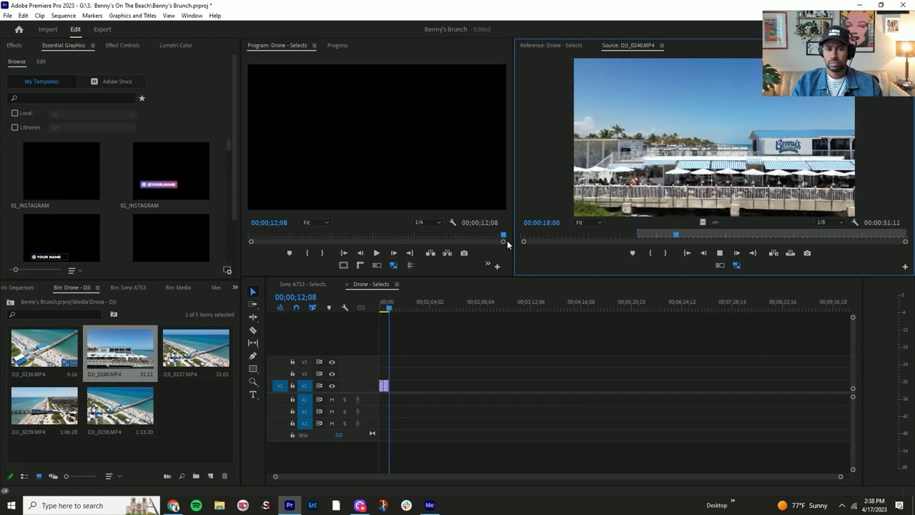
pyautogui.press('k')
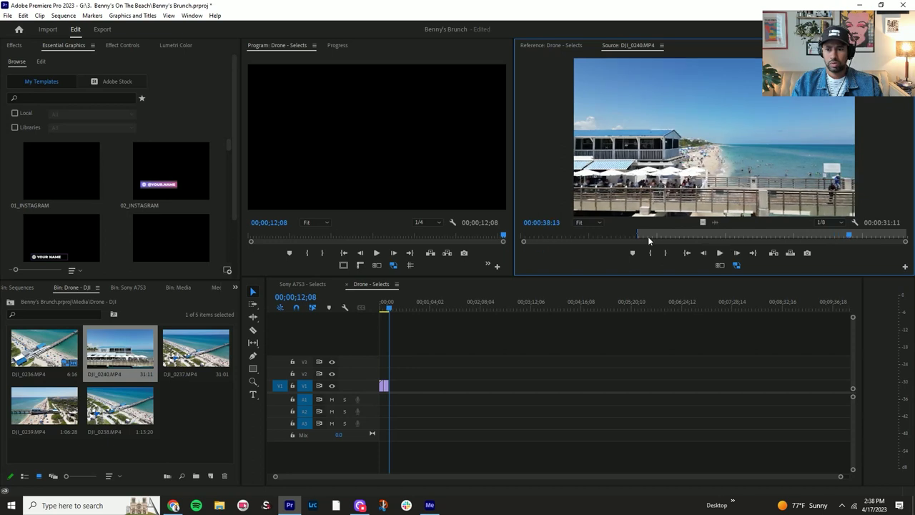
pyautogui.moveTo(849, 238); pyautogui.dragTo(828, 236)
pyautogui.press('o')
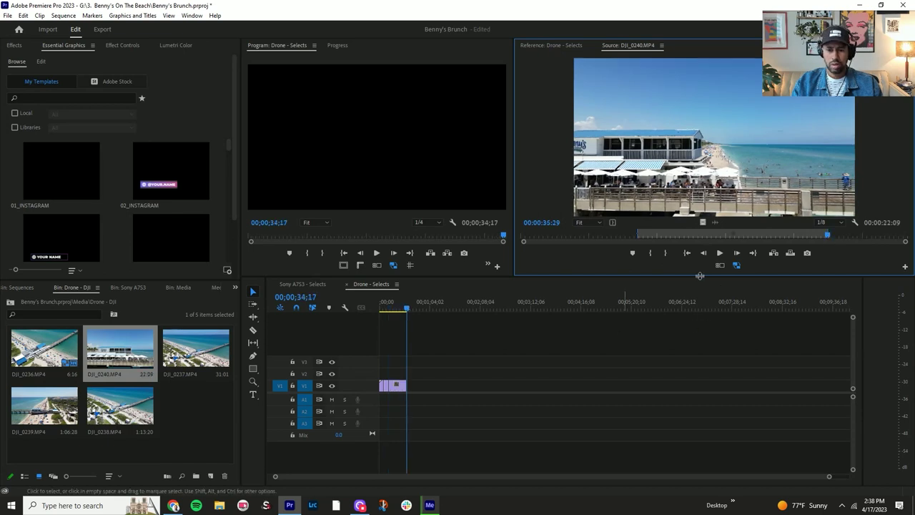
pyautogui.moveTo(828, 236); pyautogui.dragTo(896, 237)
# Step: Load DJI_0237.MP4, mark a 4:26 select in its first ten seconds and add it to the end of the sequence
pyautogui.doubleClick(204, 350)
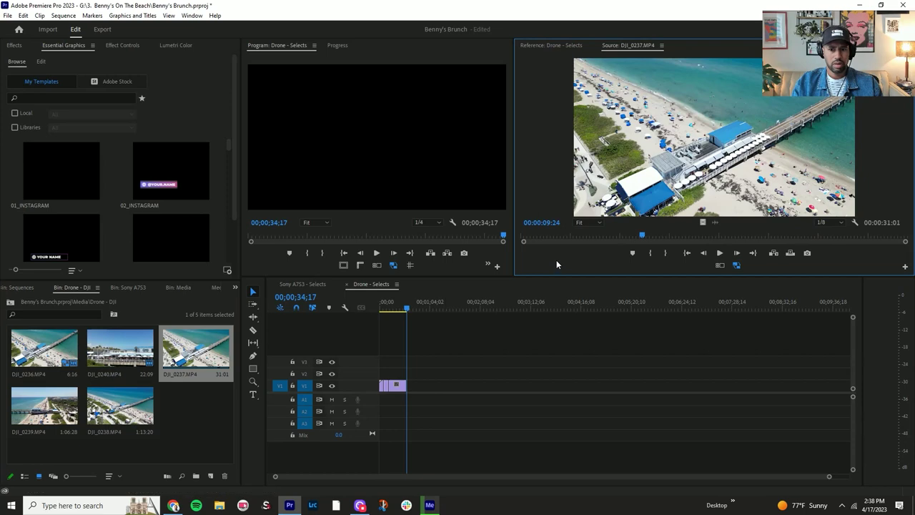
pyautogui.click(526, 236)
pyautogui.press('l')
pyautogui.press('l')
pyautogui.press('i')
pyautogui.press('o')
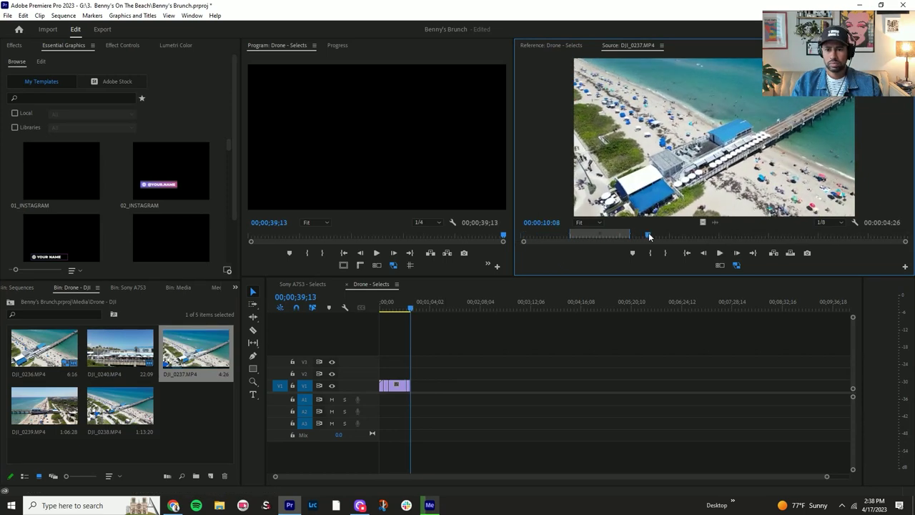
# Step: Mark a 9:14 select in the last third of DJI_0237.MP4 and add it to the end of the sequence
pyautogui.press('i')
pyautogui.press('k')
pyautogui.press('i')
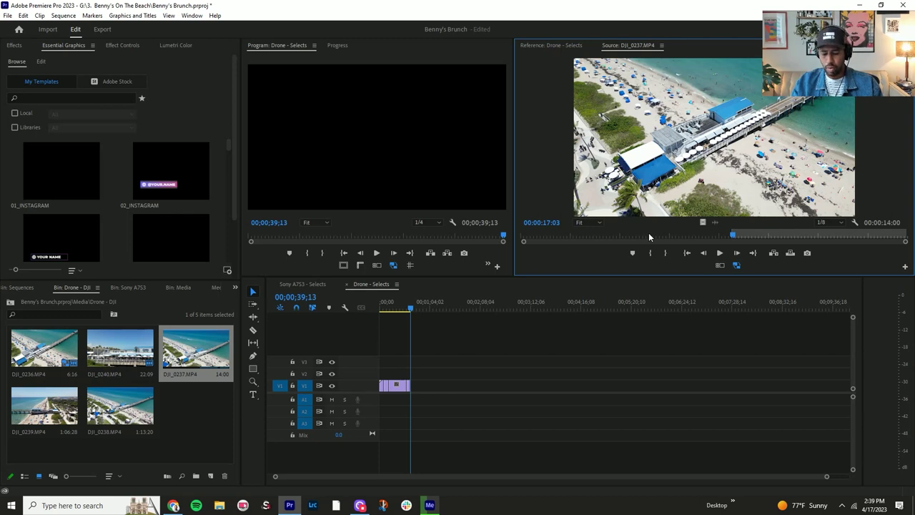
pyautogui.press('i')
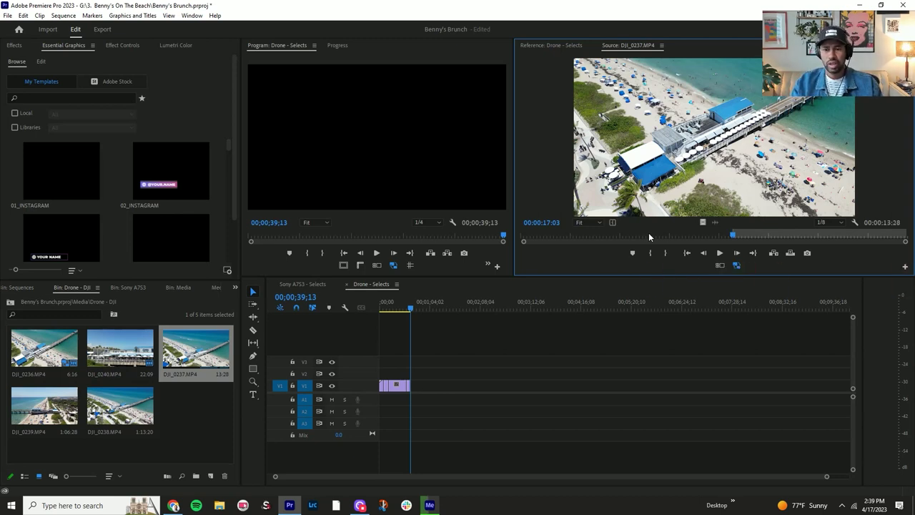
pyautogui.moveTo(731, 238); pyautogui.dragTo(705, 237)
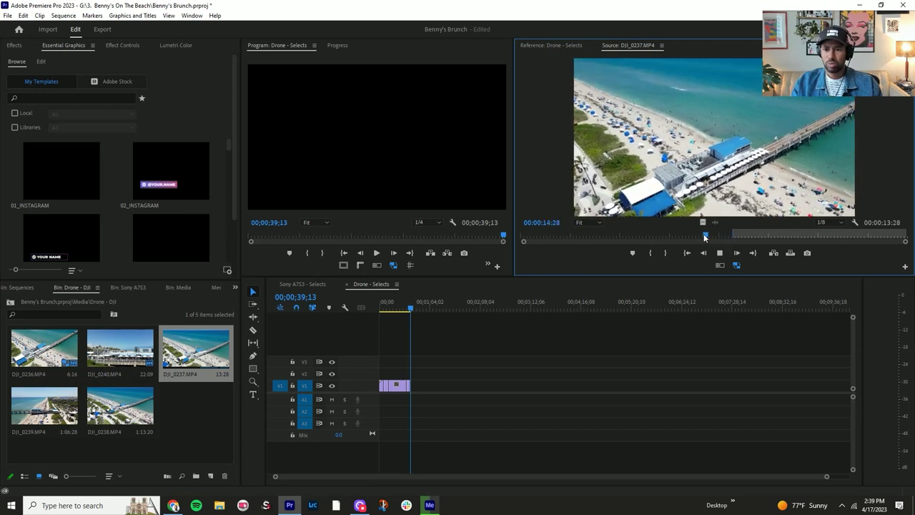
pyautogui.press('i')
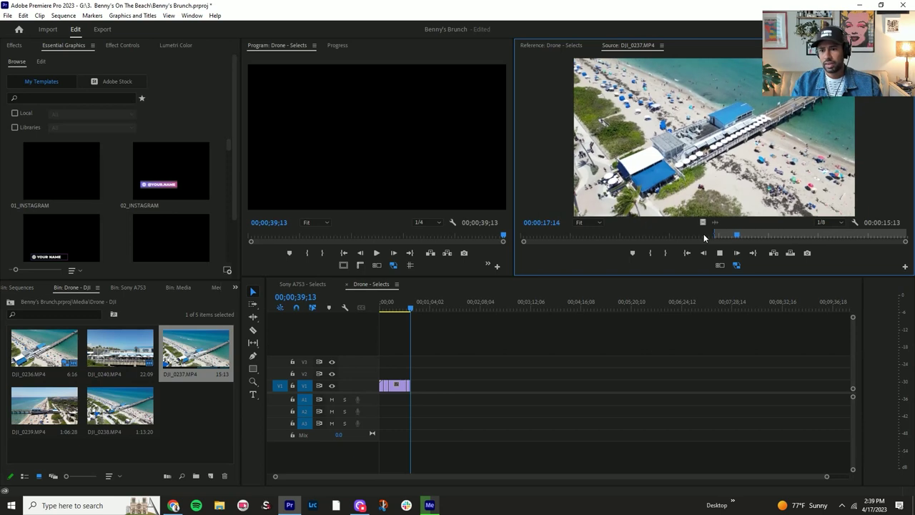
pyautogui.press('i')
pyautogui.press('i')
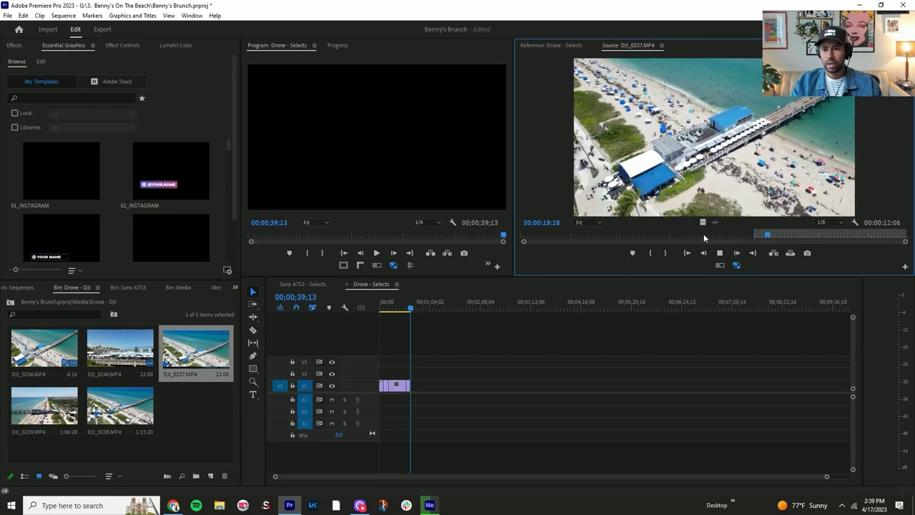
pyautogui.press('l')
pyautogui.press('l')
pyautogui.press('i')
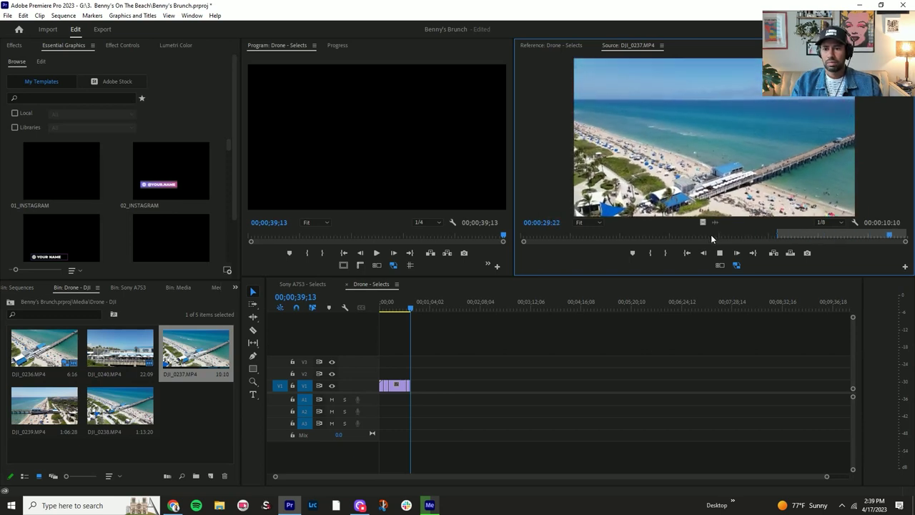
pyautogui.press('k')
pyautogui.press('.')
# Step: Load DJI_0238.MP4 at its start as the source clip and sort the Drone - DJI bin by name
pyautogui.doubleClick(44, 406)
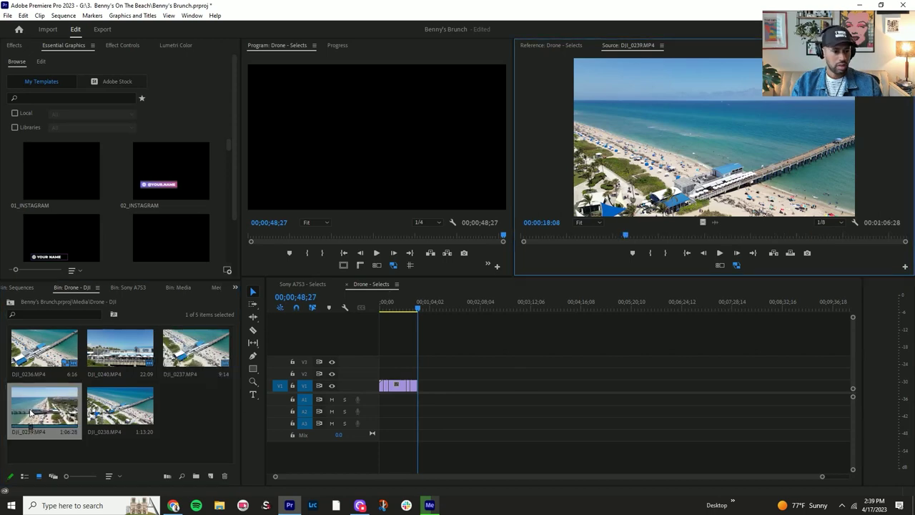
pyautogui.doubleClick(120, 406)
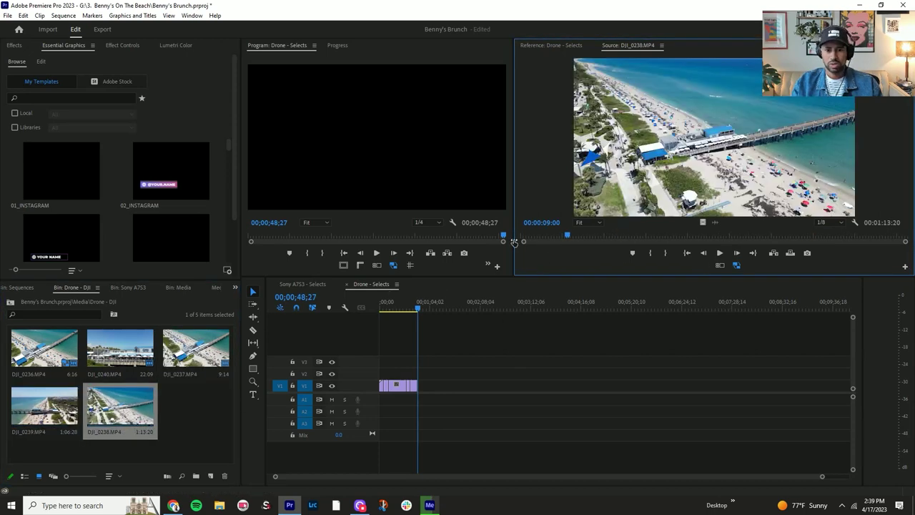
pyautogui.press('Home')
pyautogui.click(110, 475)
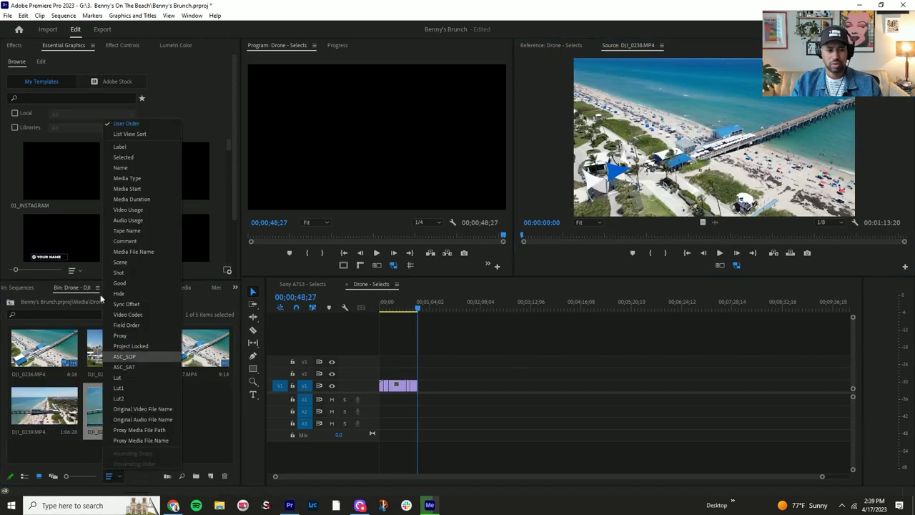
# Step: Mark a 57:21 select in DJI_0238.MP4 ending at 00:01:00:05 and add it to the end of the sequence
pyautogui.click(538, 233)
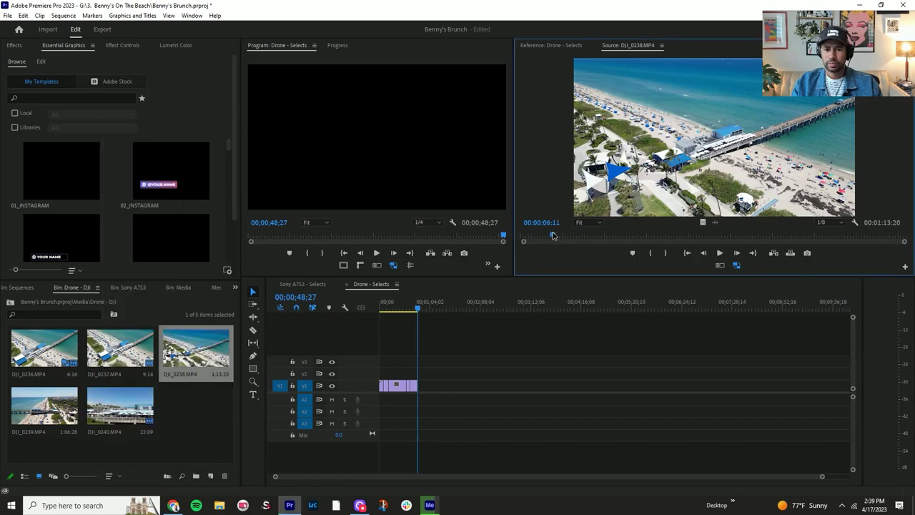
pyautogui.press('space')
pyautogui.moveTo(803, 235); pyautogui.dragTo(836, 237)
pyautogui.press('o')
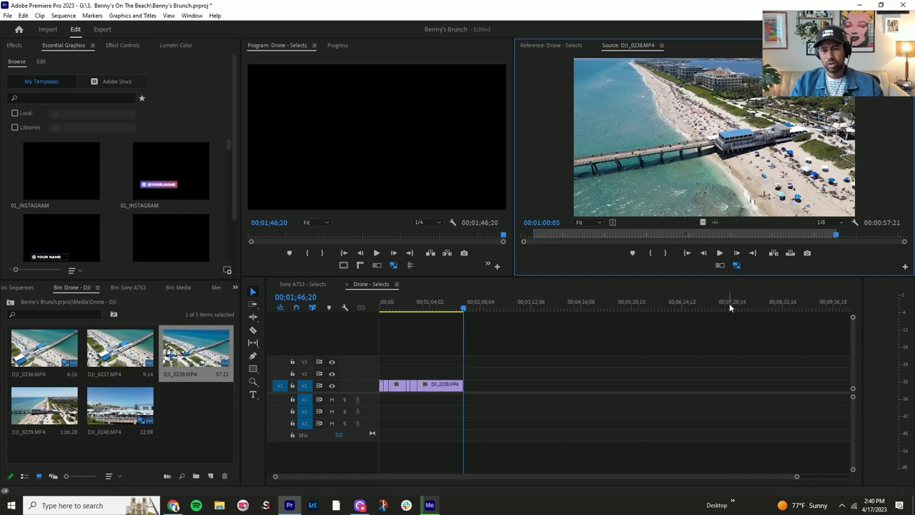
# Step: Mark a 4:17 select at the end of DJI_0238.MP4 and append it to the drone sequence
pyautogui.moveTo(836, 235); pyautogui.dragTo(883, 234)
pyautogui.press('i')
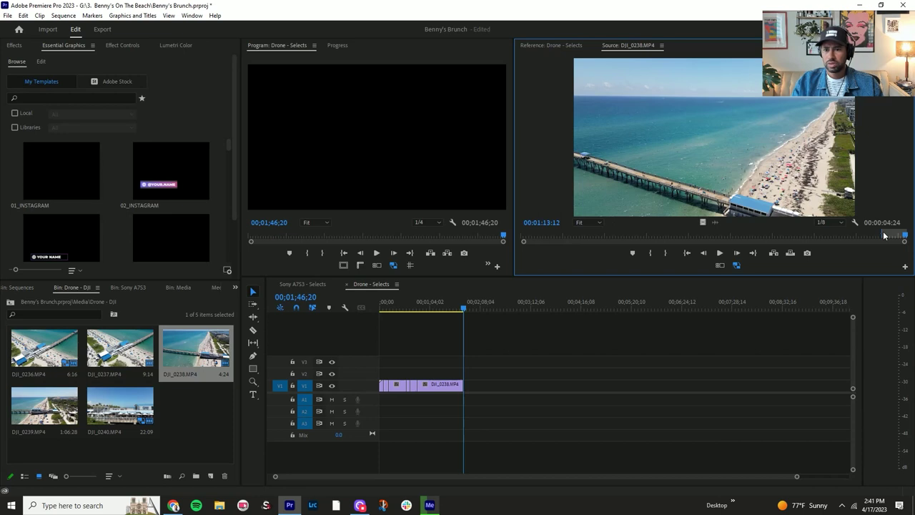
pyautogui.press('.')
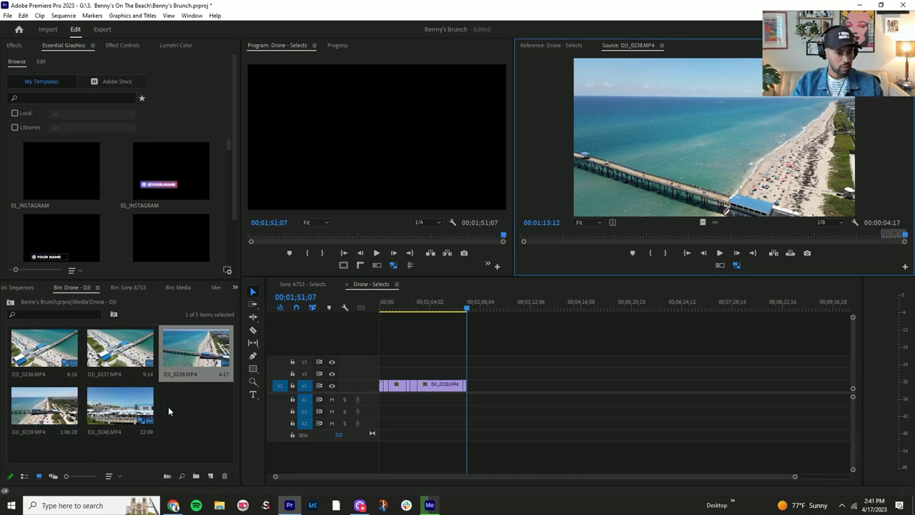
# Step: Save the project and load DJI_0239.MP4 as the source clip
pyautogui.click(184, 401)
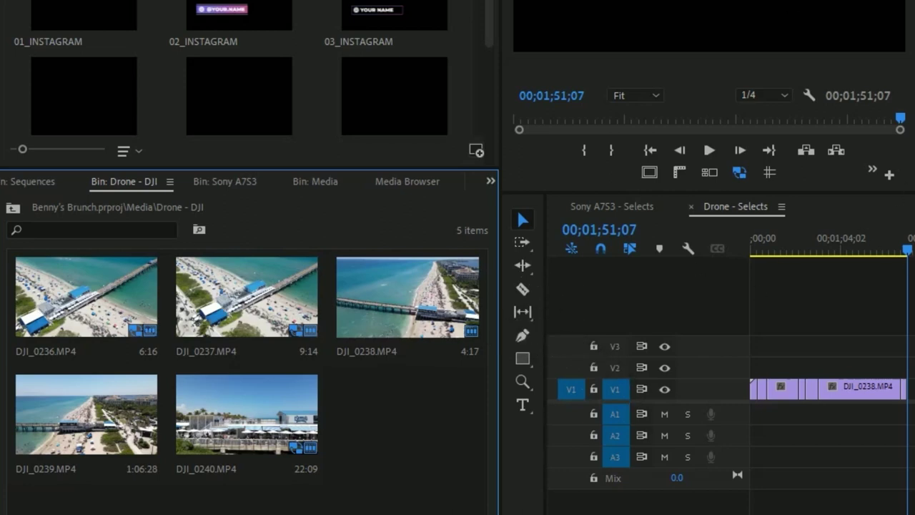
pyautogui.hotkey('ctrl', 's')
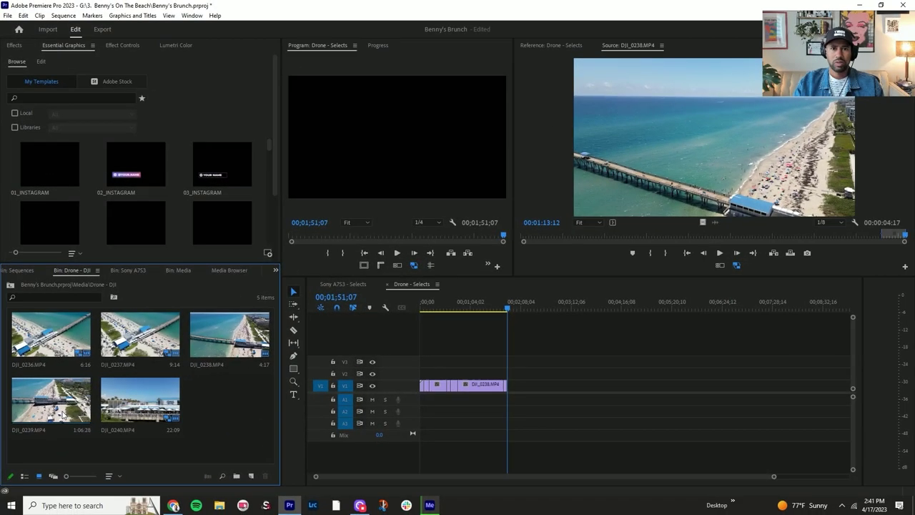
pyautogui.doubleClick(63, 414)
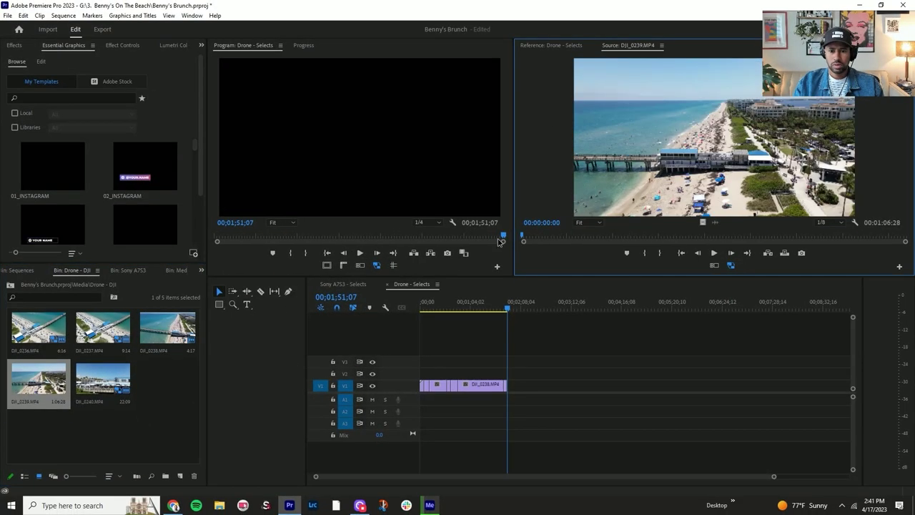
# Step: Mark a 12:26 select in DJI_0239.MP4 ending at 00:00:16:24 and insert it at the end of the drone sequence
pyautogui.press('space')
pyautogui.press('i')
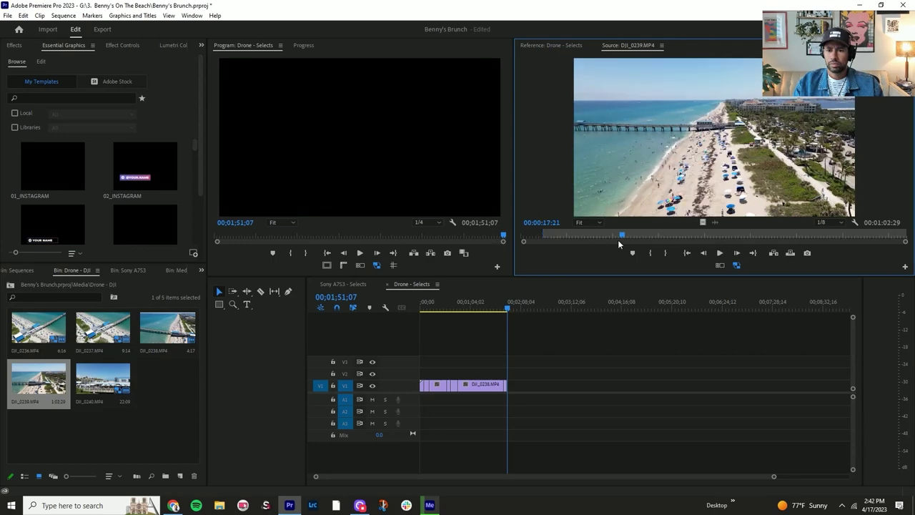
pyautogui.moveTo(621, 238); pyautogui.dragTo(615, 238)
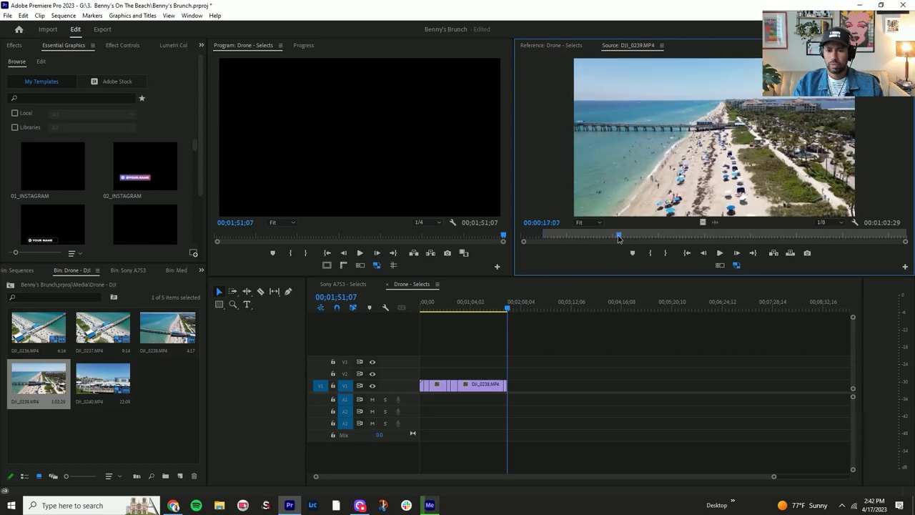
pyautogui.press('o')
pyautogui.press(',')
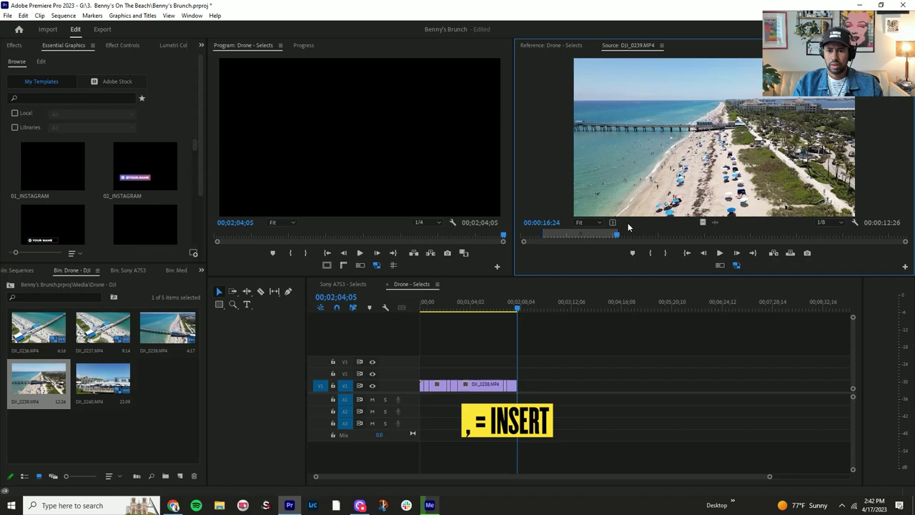
# Step: Mark a second select of about 18 seconds in the middle of DJI_0239.MP4 and append it to the sequence
pyautogui.moveTo(617, 235); pyautogui.dragTo(623, 236)
pyautogui.press('space')
pyautogui.press('i')
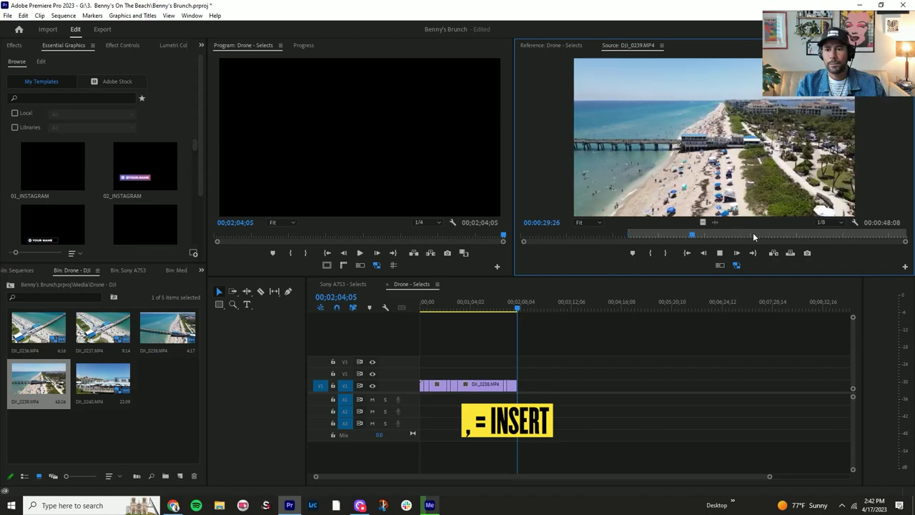
pyautogui.press('o')
pyautogui.press(',')
# Step: Mark a 21:11 select in DJI_0239.MP4 ending at 00:01:06:11 and add it to the end of the sequence
pyautogui.press('i')
pyautogui.press('i')
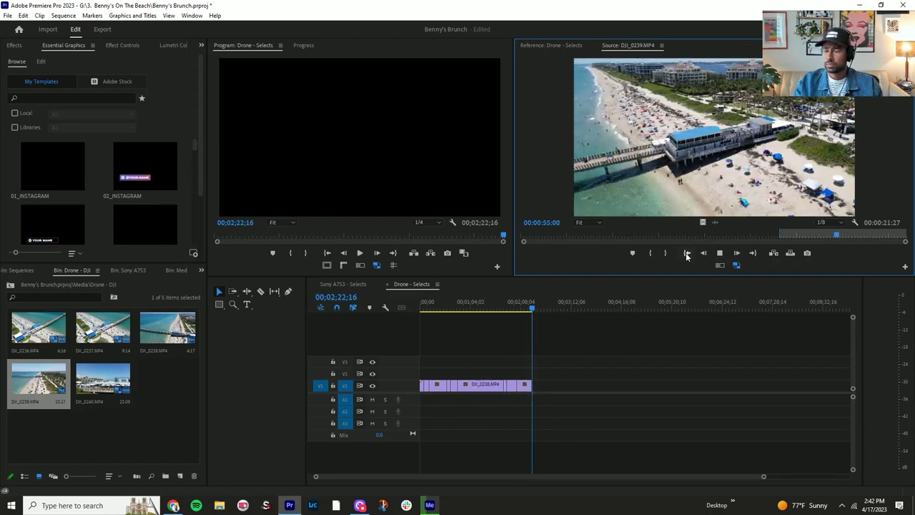
pyautogui.press('o')
pyautogui.press(',')
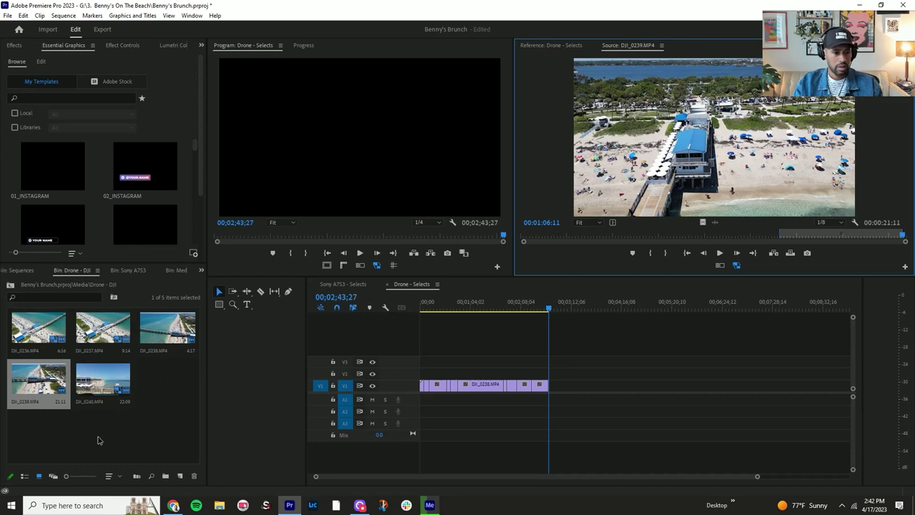
pyautogui.click(98, 437)
# Step: Select all the clips in the Drone - Selects sequence and apply Set to Frame Size to them
pyautogui.click(588, 382)
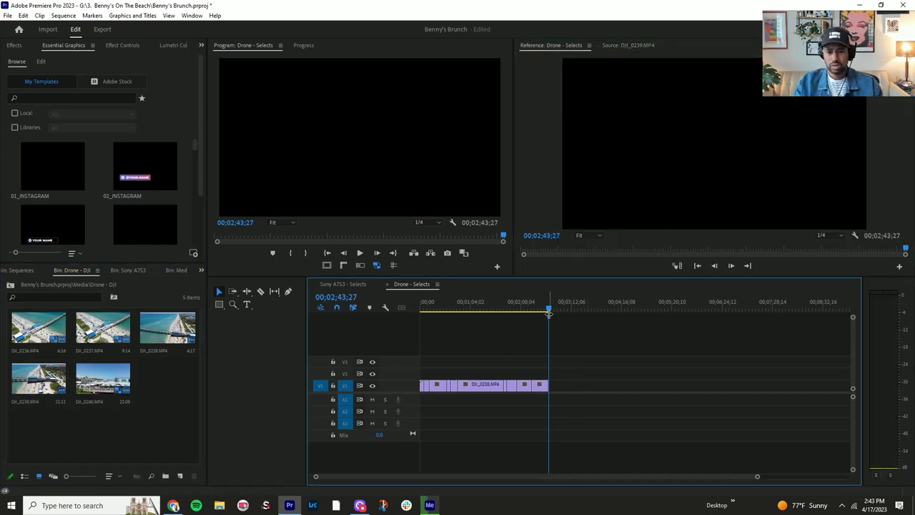
pyautogui.moveTo(548, 308); pyautogui.dragTo(491, 339)
pyautogui.moveTo(578, 364); pyautogui.dragTo(409, 389)
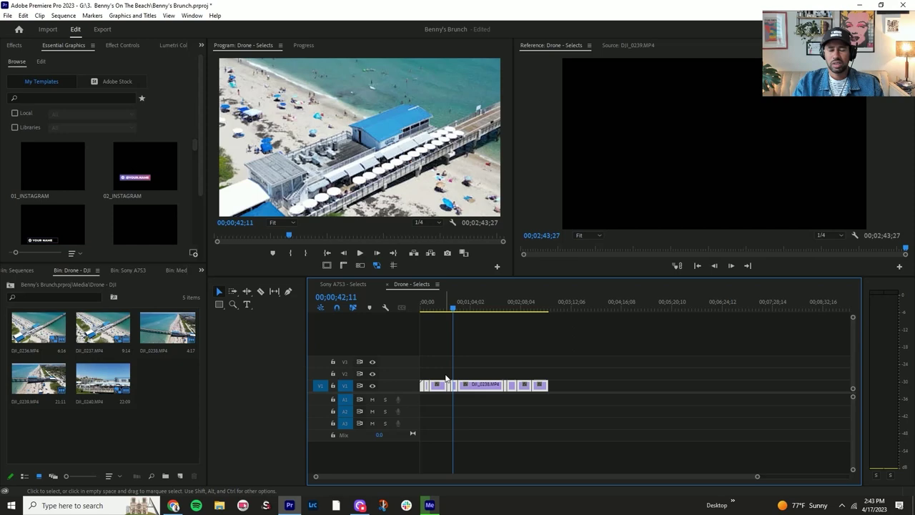
pyautogui.rightClick(495, 391)
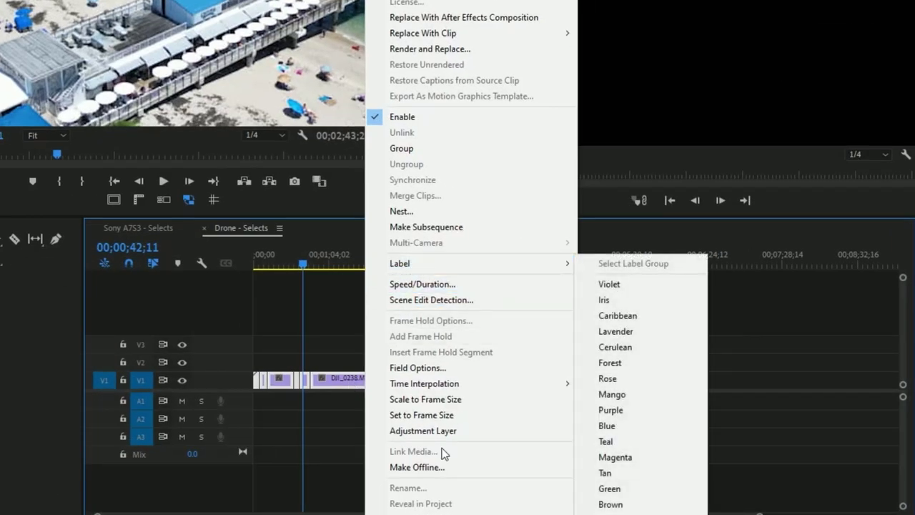
pyautogui.click(449, 414)
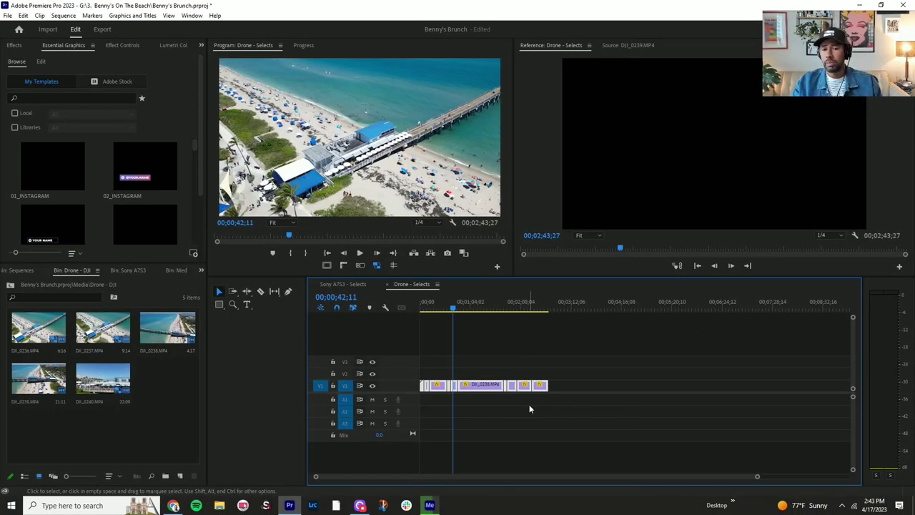
pyautogui.click(473, 355)
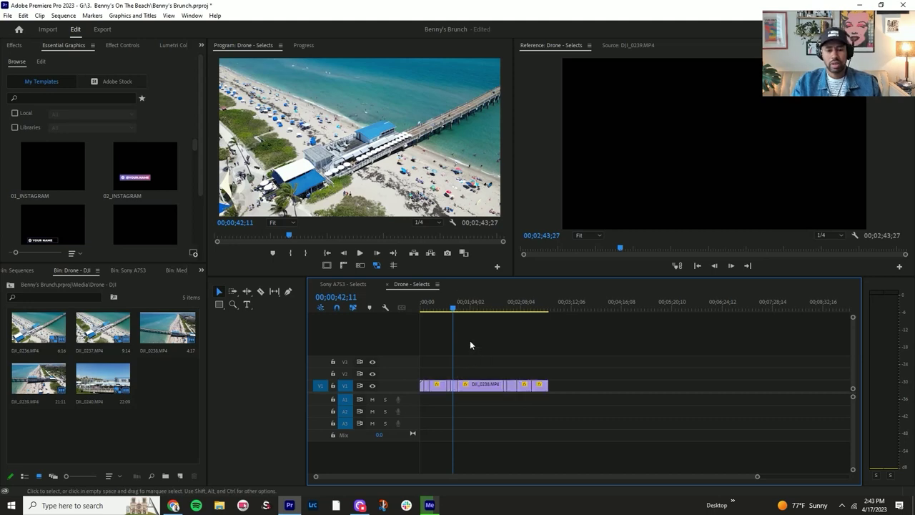
# Step: Add a purple sequence marker named Beach Drone spanning all the drone clips, and move the playhead past the last clip
pyautogui.press('m')
pyautogui.doubleClick(454, 298)
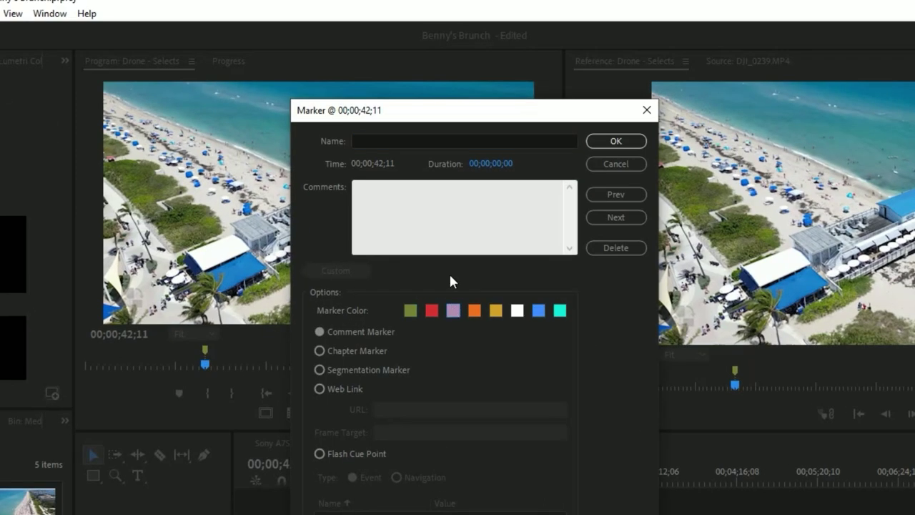
pyautogui.click(431, 94)
pyautogui.write('Beach Drone')
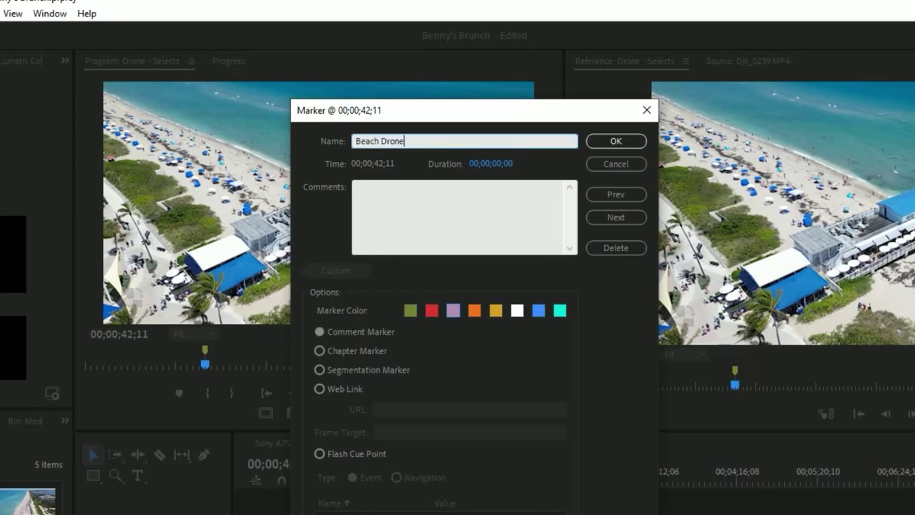
pyautogui.press('Return')
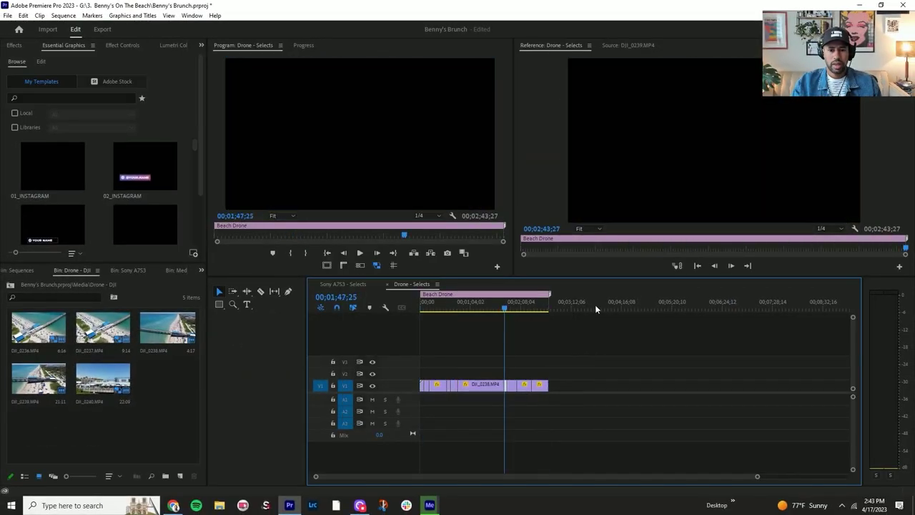
pyautogui.moveTo(596, 307); pyautogui.dragTo(611, 307)
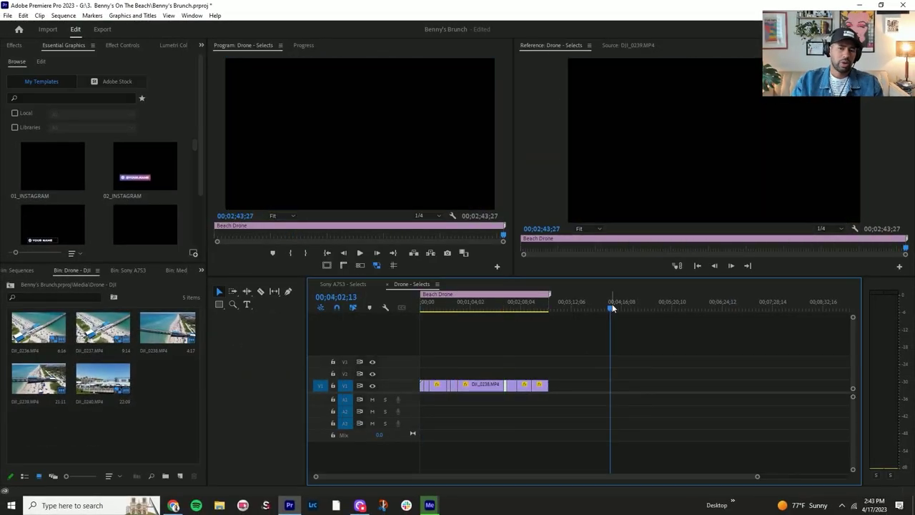